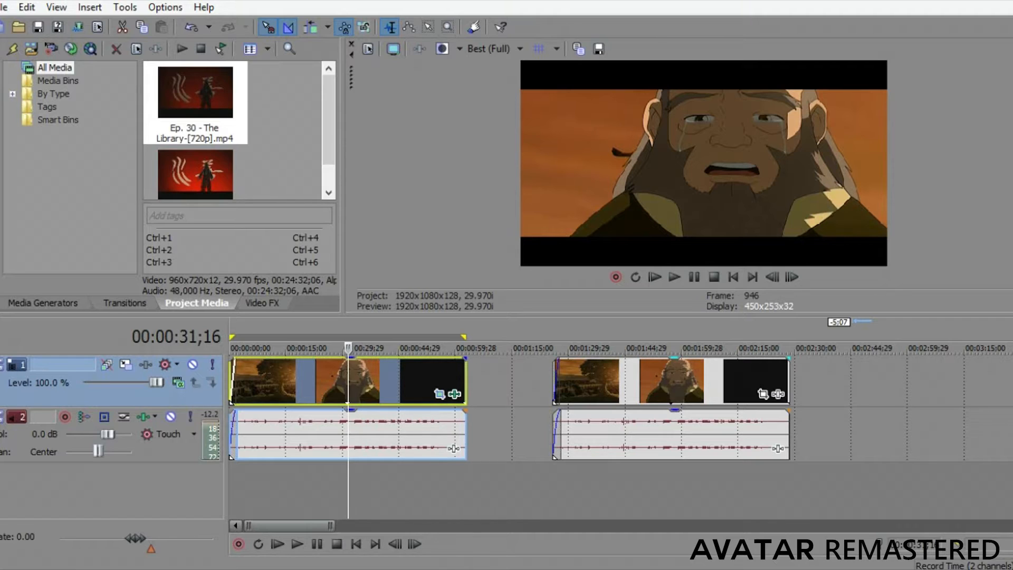
Move the playhead to 00:01:55;00 in the second video clip and open that clip's Event Pan/Crop settings.
click(662, 348)
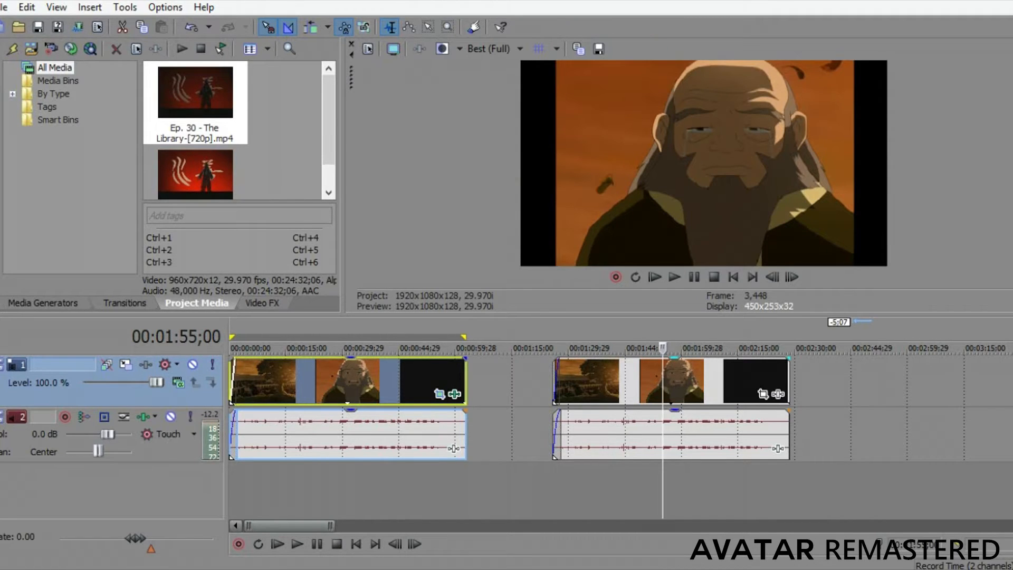
click(778, 393)
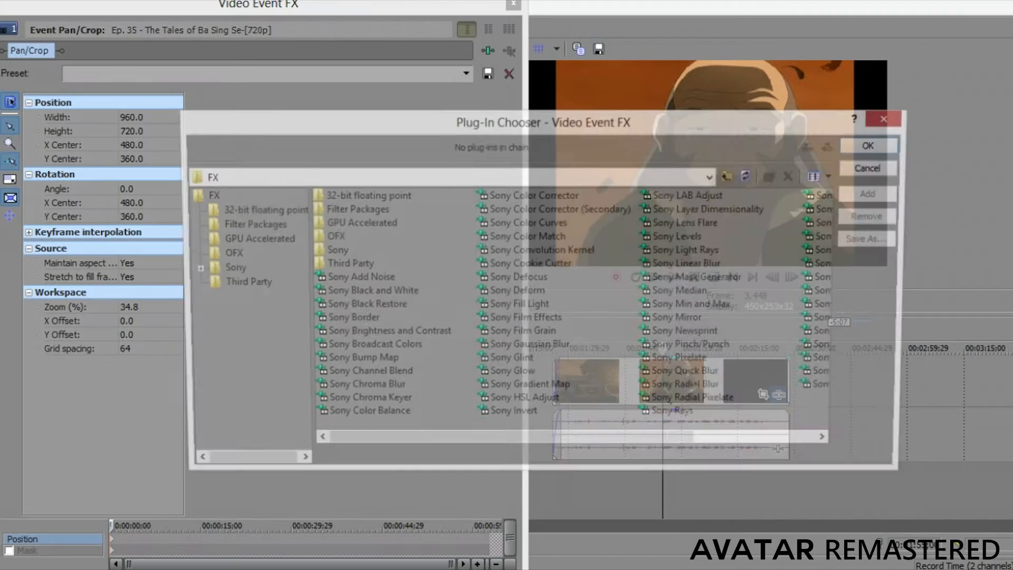
drag(749, 121, 706, 172)
click(847, 169)
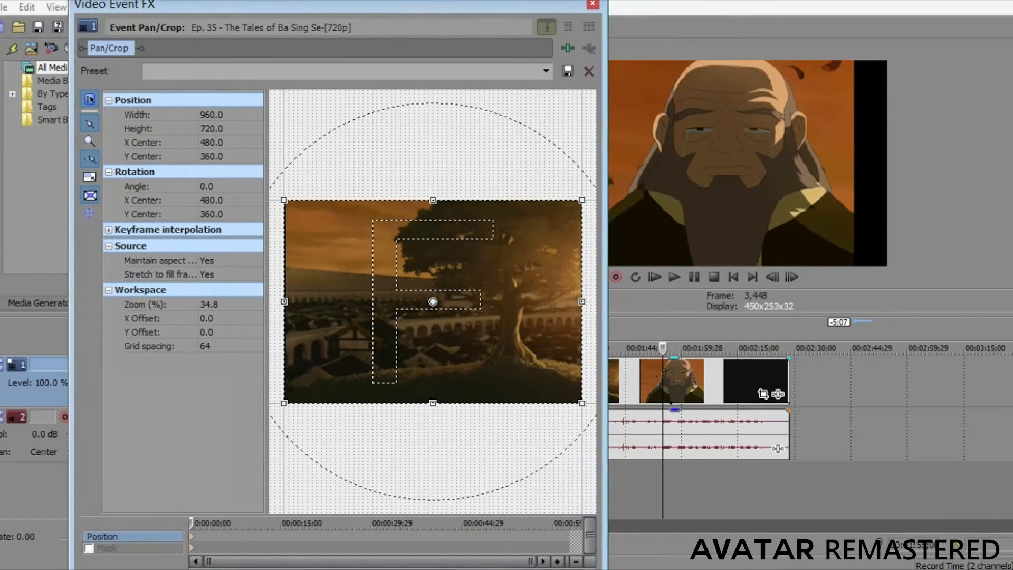
drag(296, 7, 289, 7)
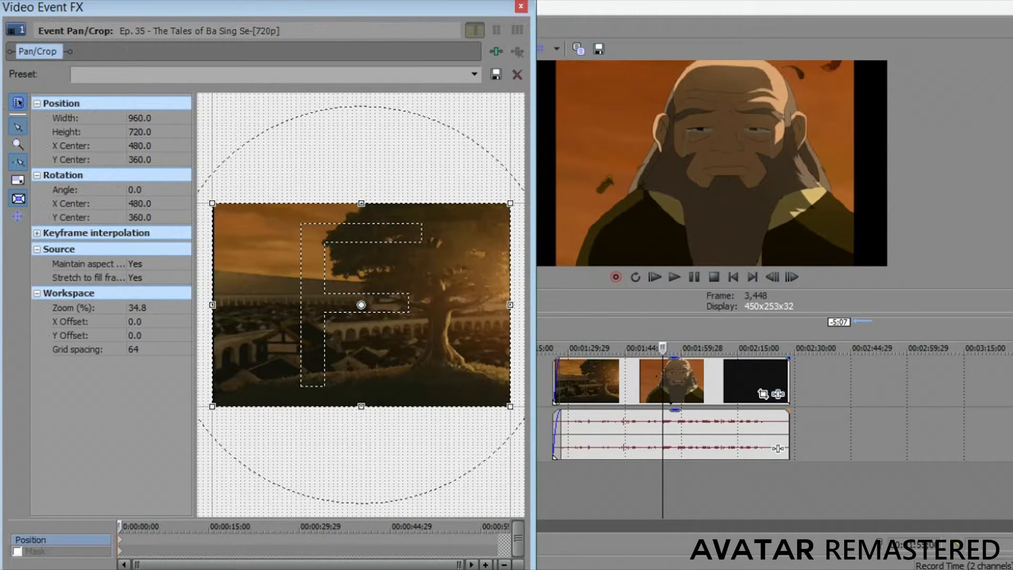
Narrow the clip's crop frame to a width of 952 to cut off the black side borders.
scroll(361, 305, up, 3)
scroll(361, 305, down, 5)
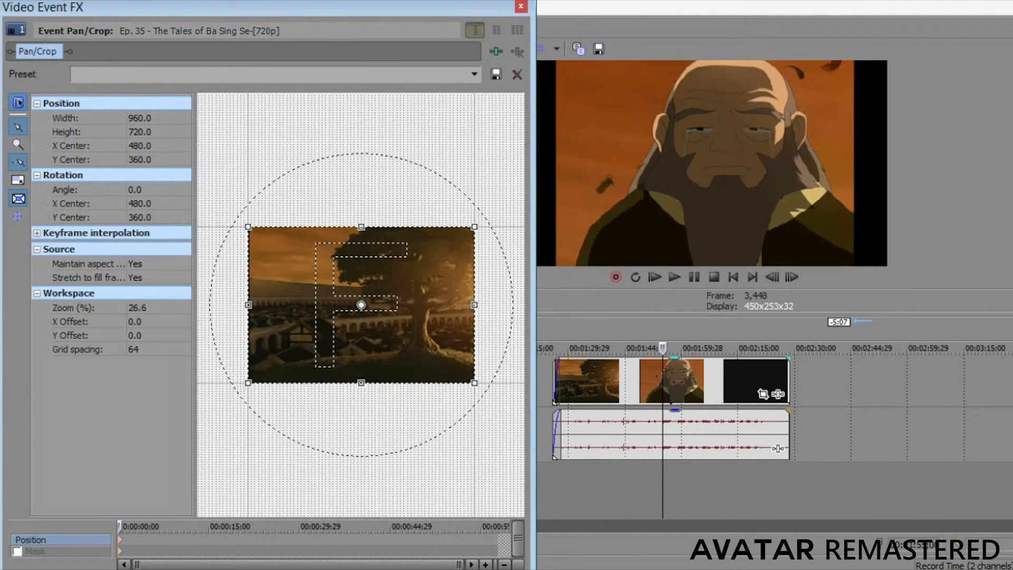
scroll(361, 305, up, 1)
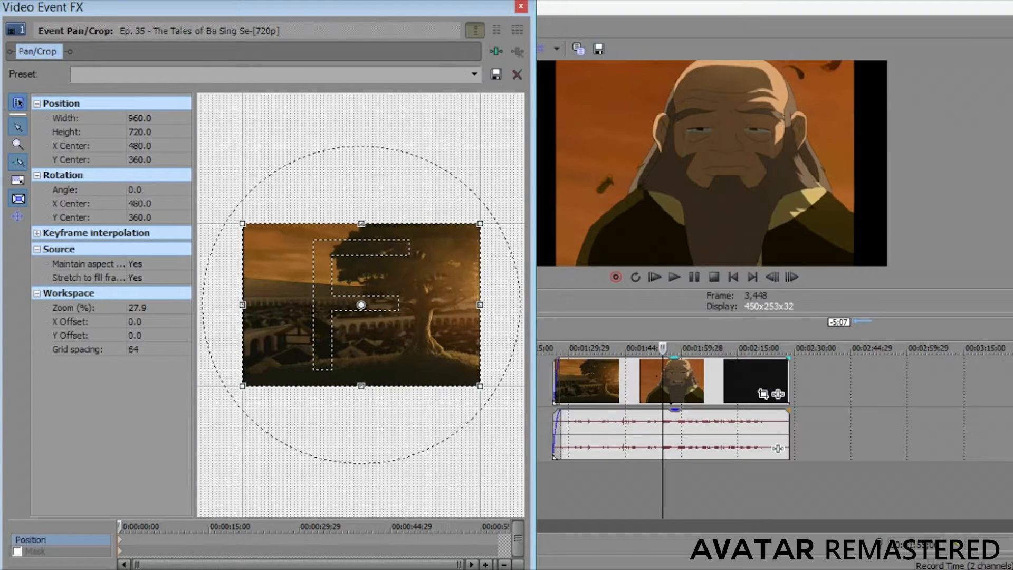
drag(194, 295, 184, 296)
drag(227, 174, 286, 173)
scroll(357, 306, up, 15)
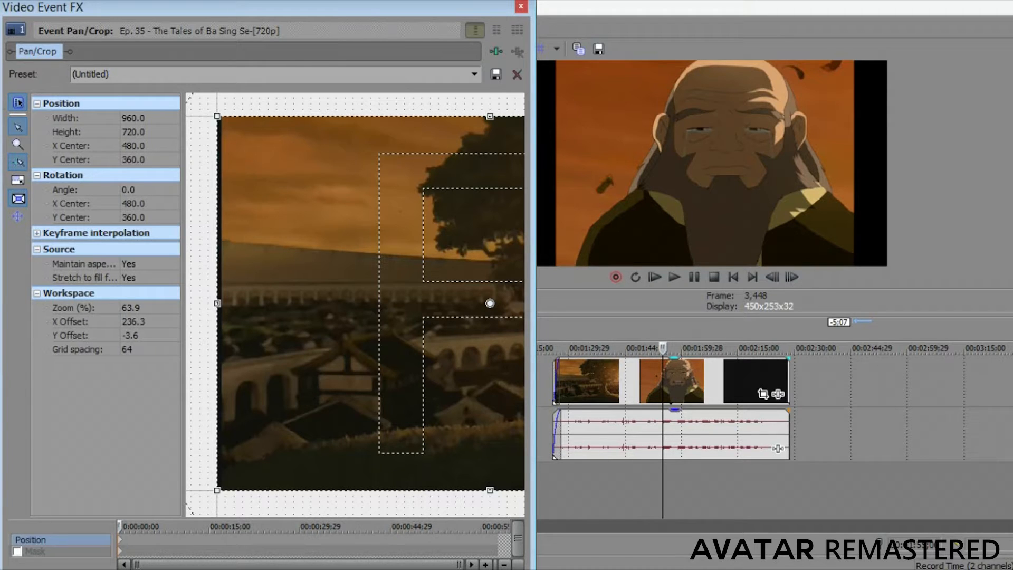
scroll(356, 305, up, 2)
scroll(356, 305, down, 4)
scroll(355, 305, up, 8)
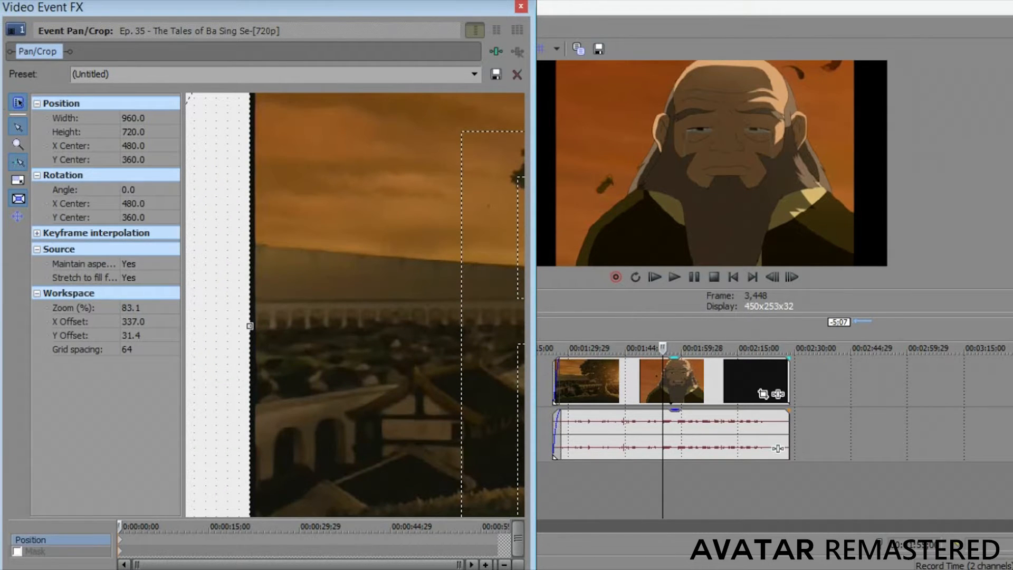
click(135, 146)
click(135, 132)
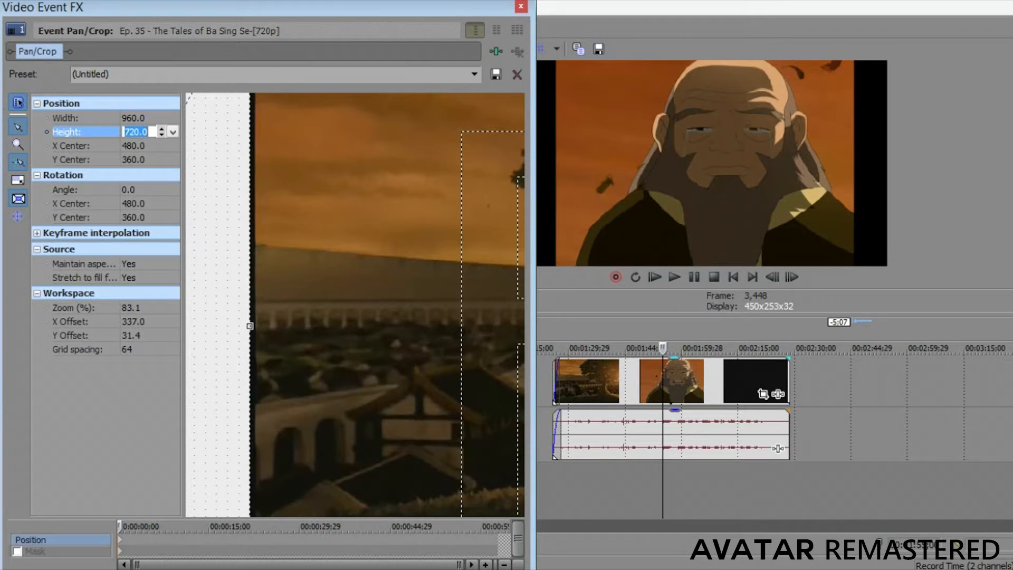
click(135, 118)
click(162, 121)
click(162, 121)
click(161, 121)
click(161, 121)
click(161, 121)
click(161, 121)
click(162, 121)
click(162, 120)
Shift the crop frame horizontally by setting its X Center to 483.
scroll(356, 306, down, 10)
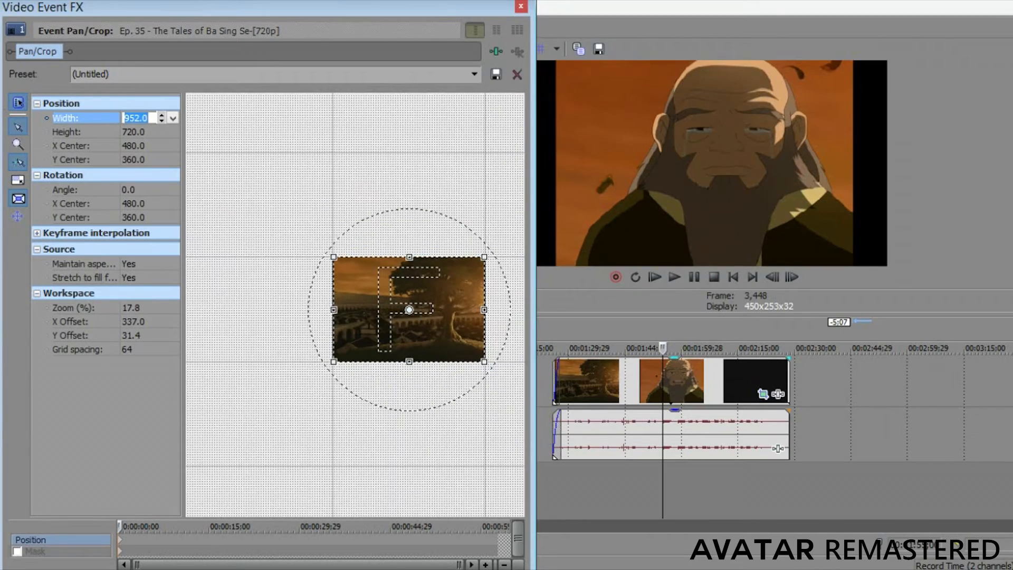
drag(327, 185, 243, 190)
scroll(355, 305, up, 7)
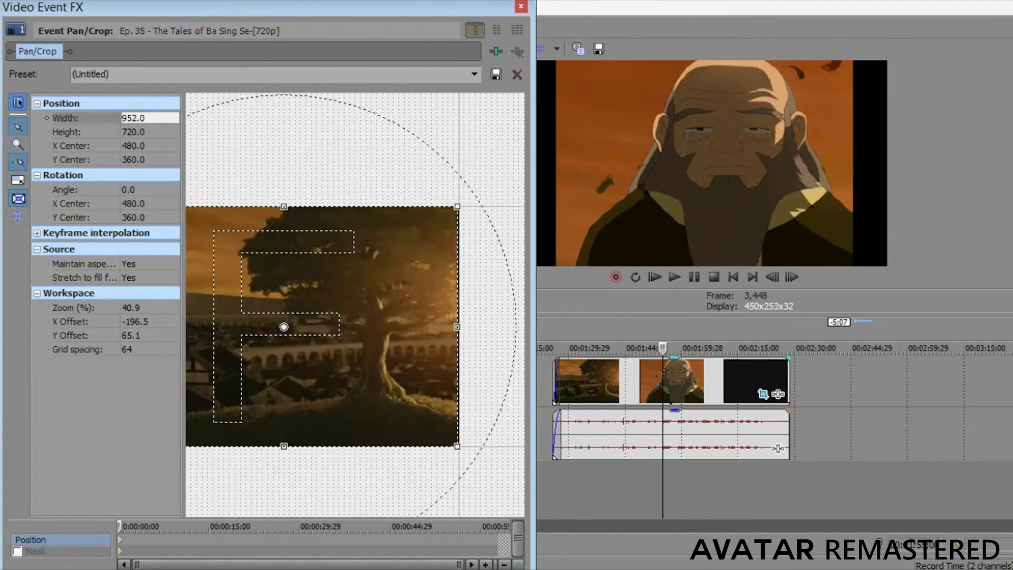
scroll(355, 305, up, 8)
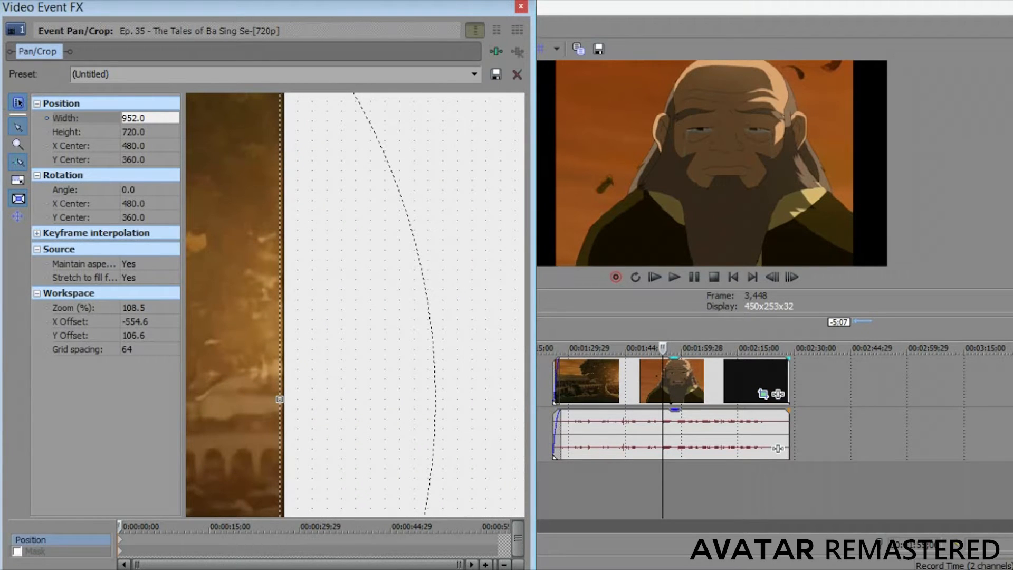
click(137, 146)
key(Down)
key(Up)
key(Up)
key(Up)
key(Up)
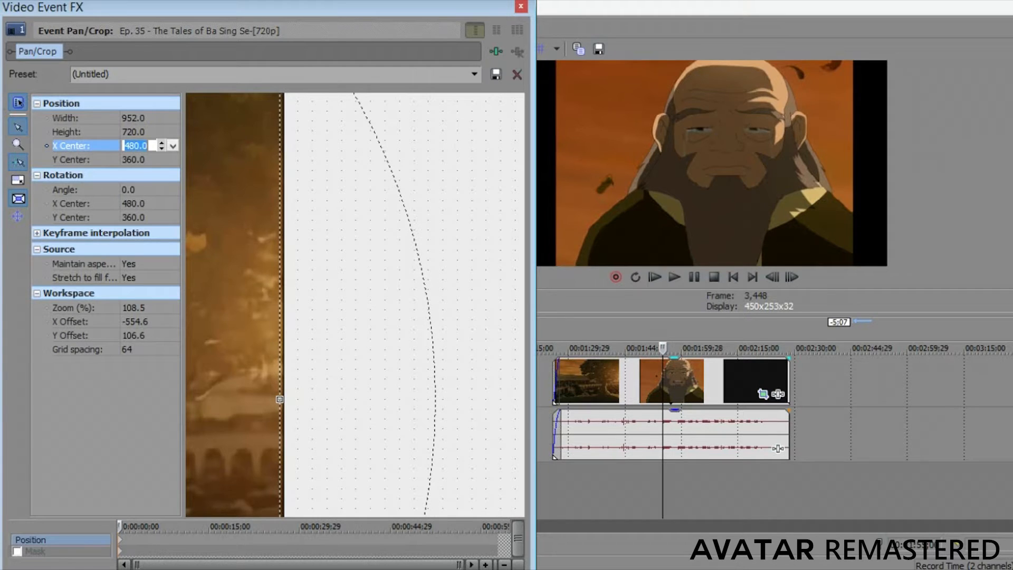
key(Up)
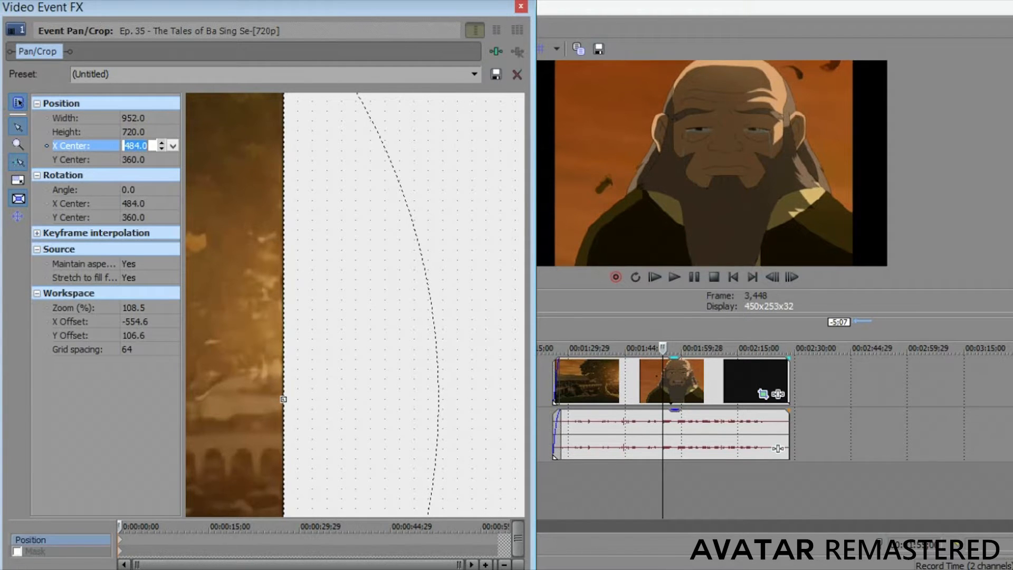
key(Down)
Examine the left and right edges of the crop frame for remaining black borders.
scroll(355, 305, down, 5)
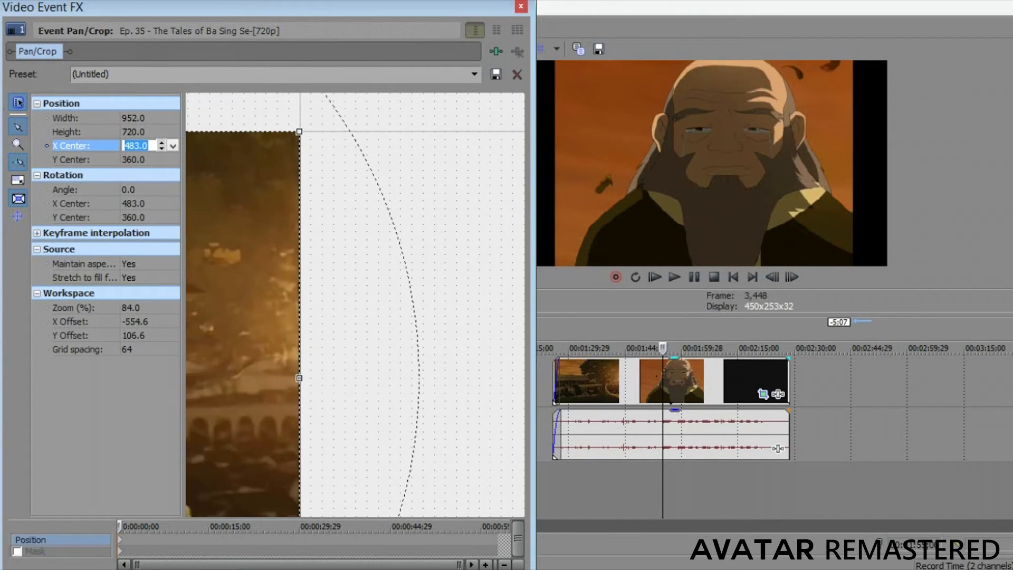
scroll(355, 305, down, 5)
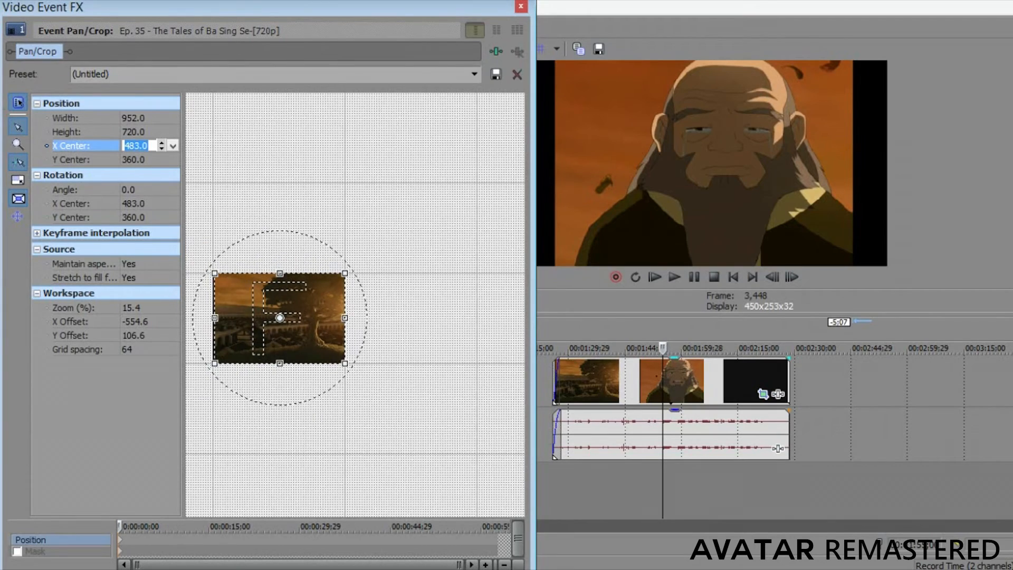
drag(423, 305, 423, 305)
scroll(368, 309, down, 2)
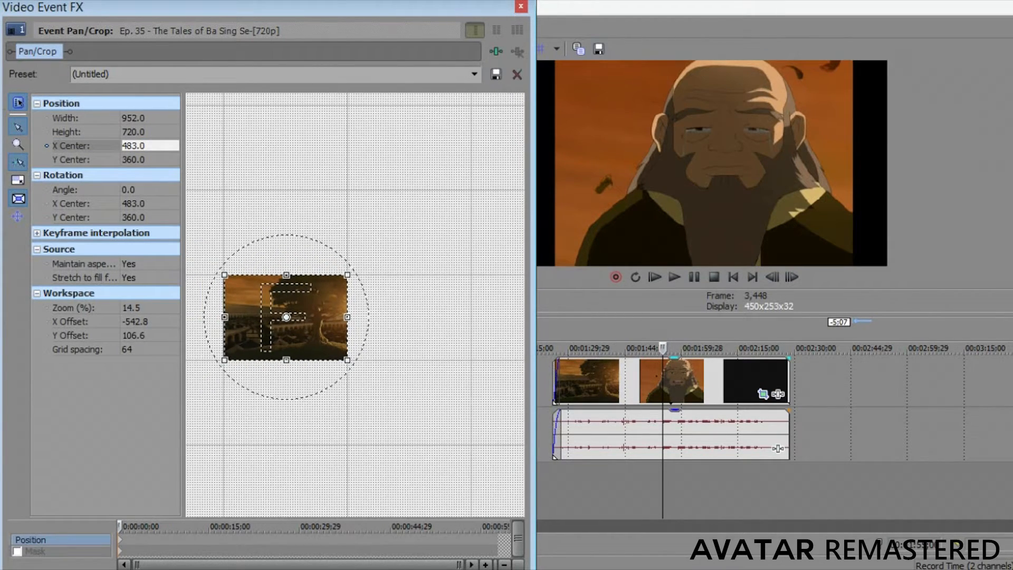
scroll(367, 309, up, 2)
scroll(368, 309, down, 3)
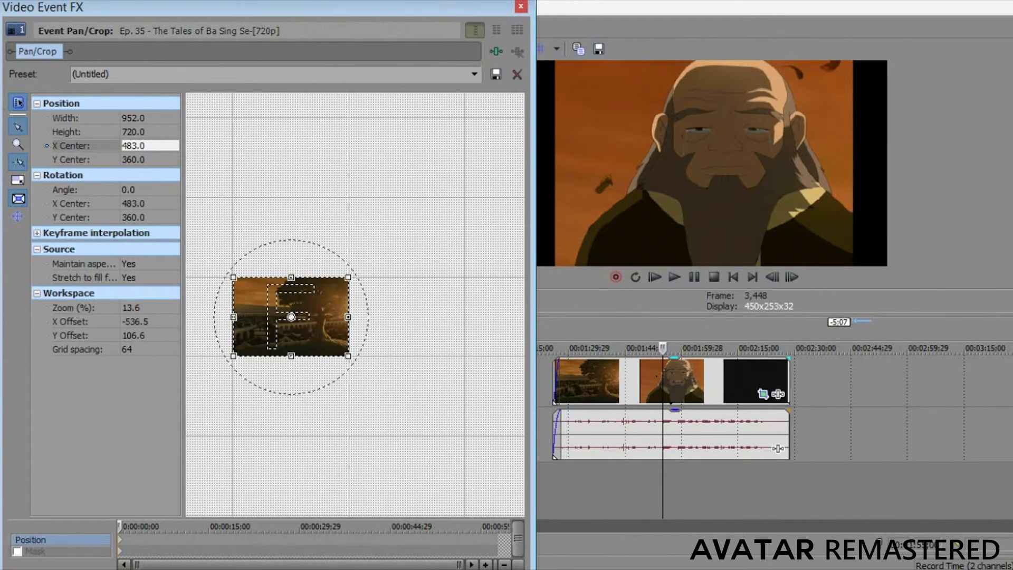
scroll(355, 305, up, 5)
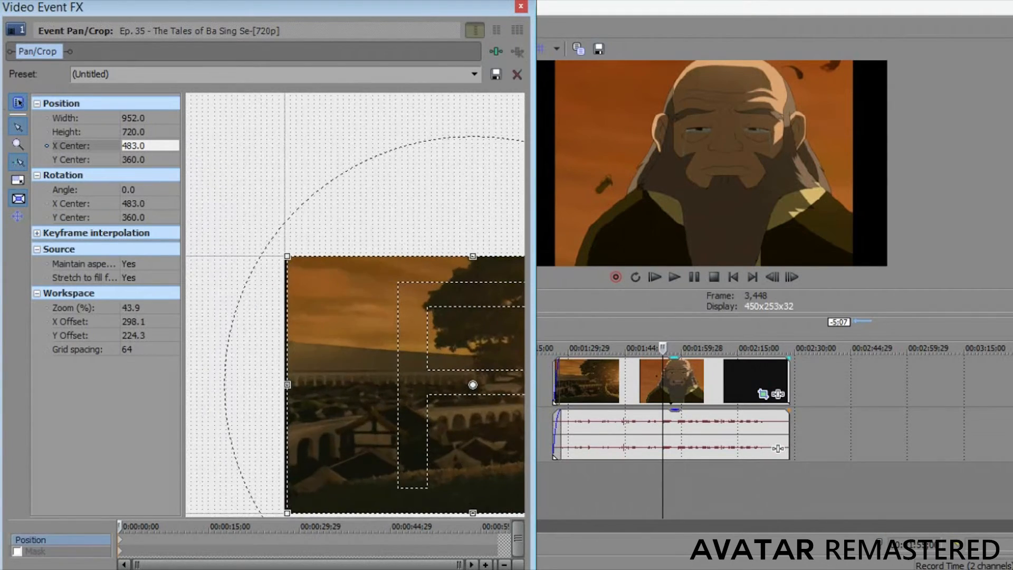
scroll(355, 305, up, 3)
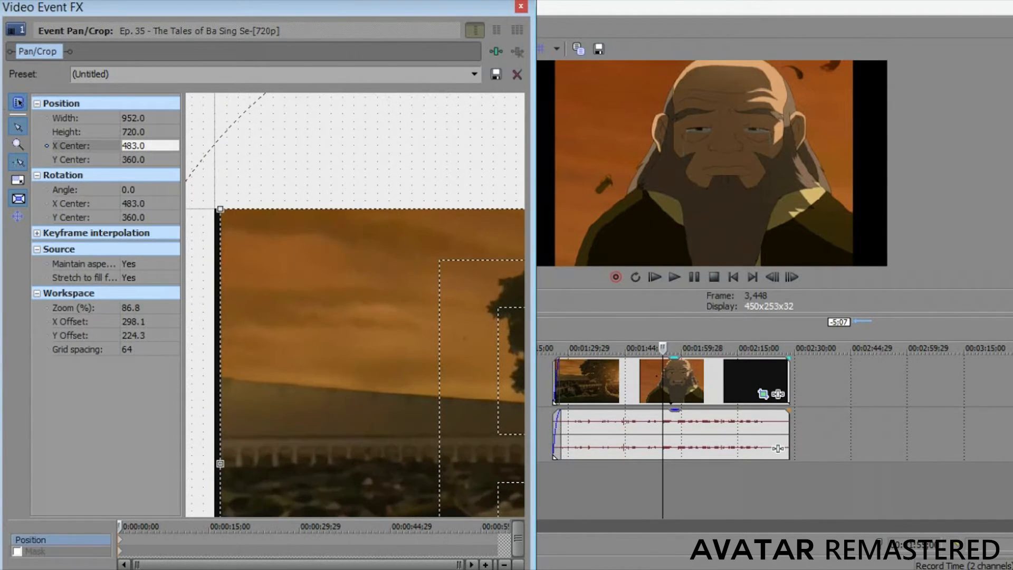
scroll(355, 306, down, 5)
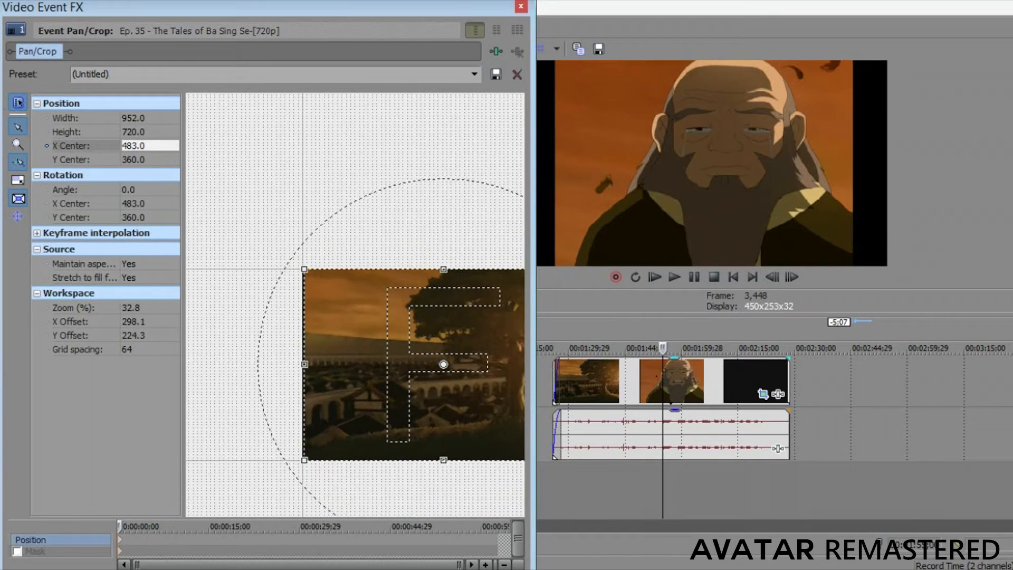
scroll(355, 305, down, 2)
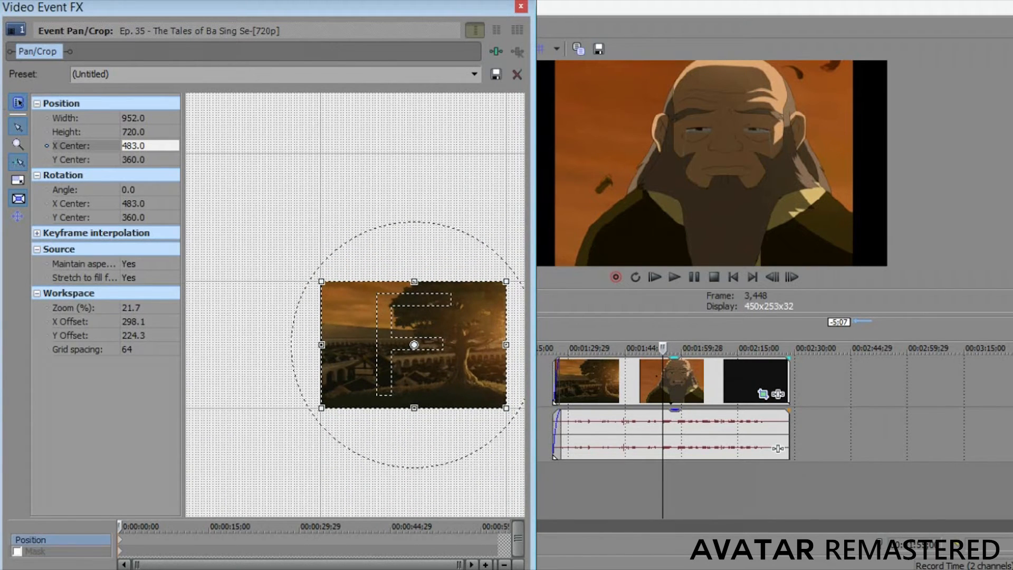
Shrink the crop frame's height to about 607.5 and set its width to 951.
drag(415, 282, 415, 291)
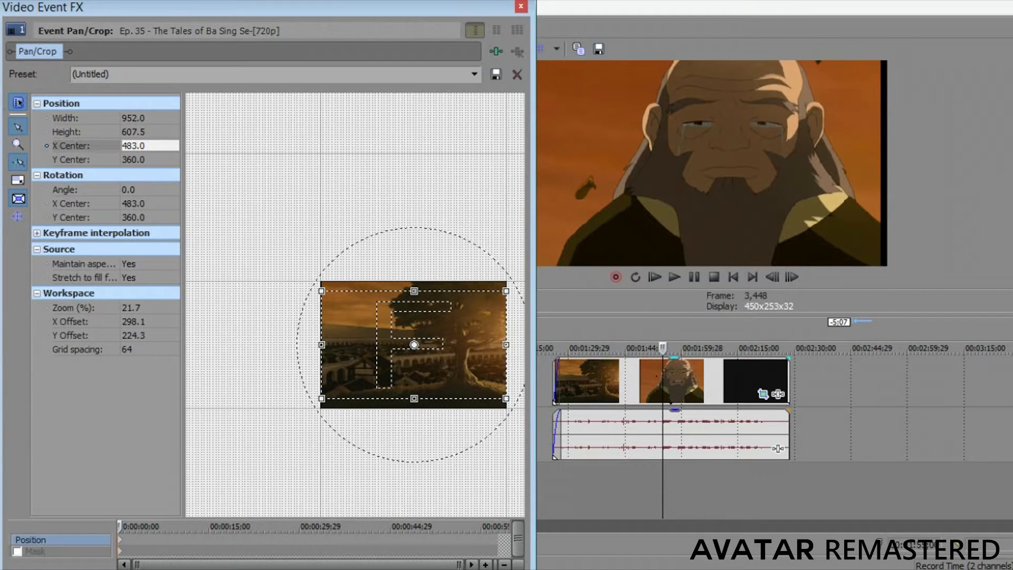
click(136, 119)
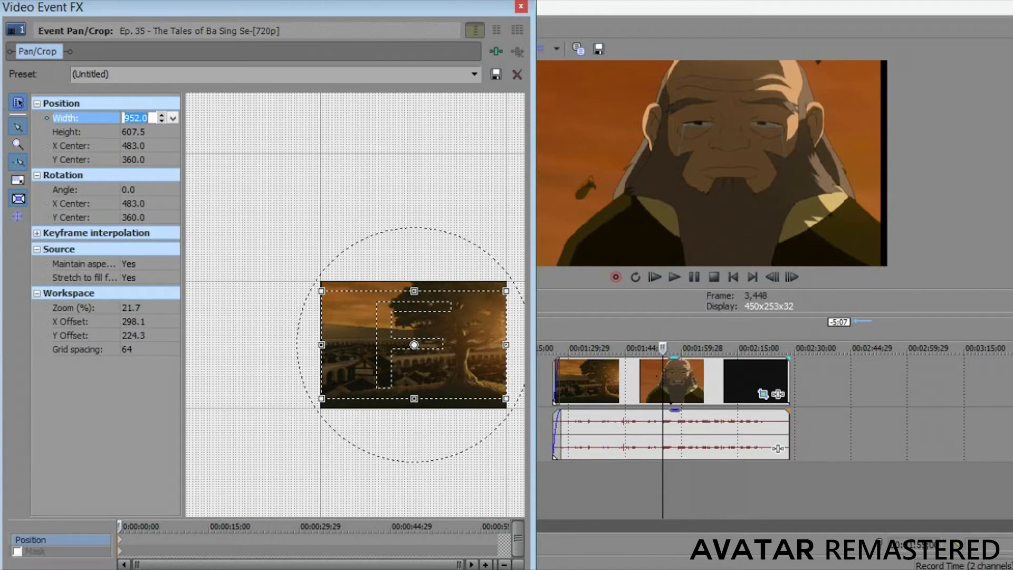
click(161, 120)
click(161, 121)
click(162, 121)
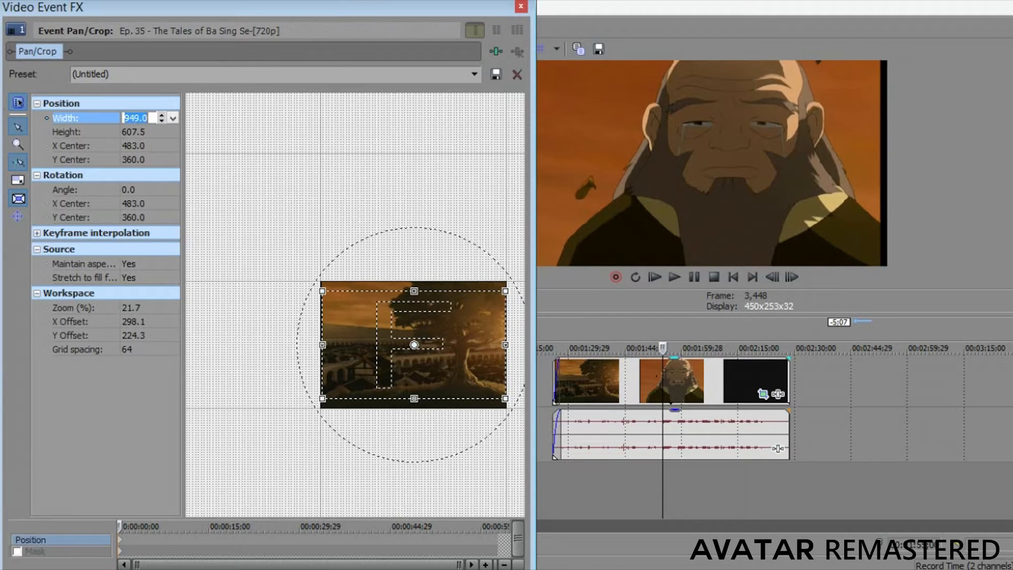
click(161, 114)
click(162, 114)
Lower the crop frame's height to 584.5 and close the Pan/Crop settings.
click(135, 132)
text(600.5)
key(Return)
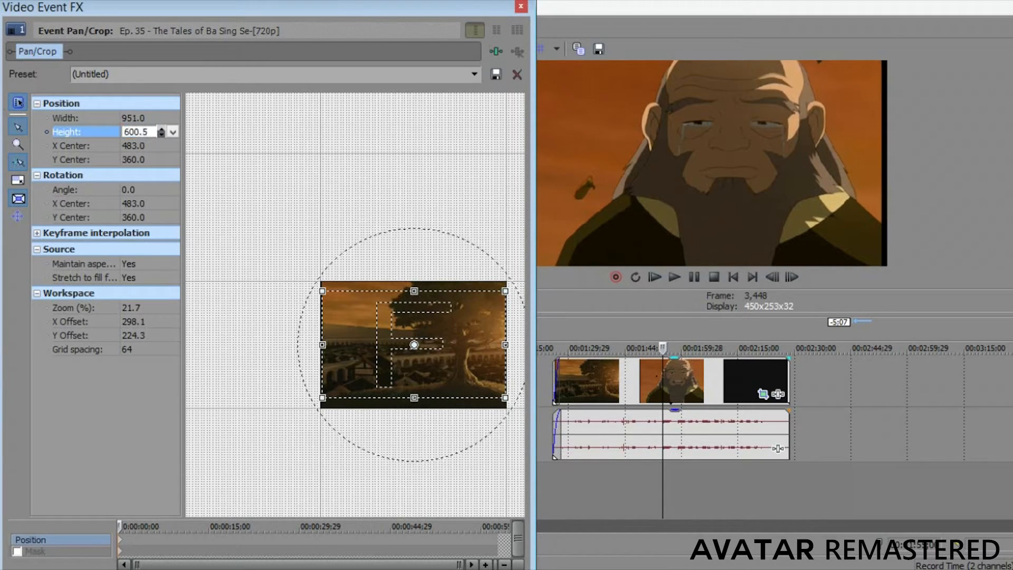
click(162, 135)
click(161, 135)
click(161, 135)
click(162, 135)
key(Down)
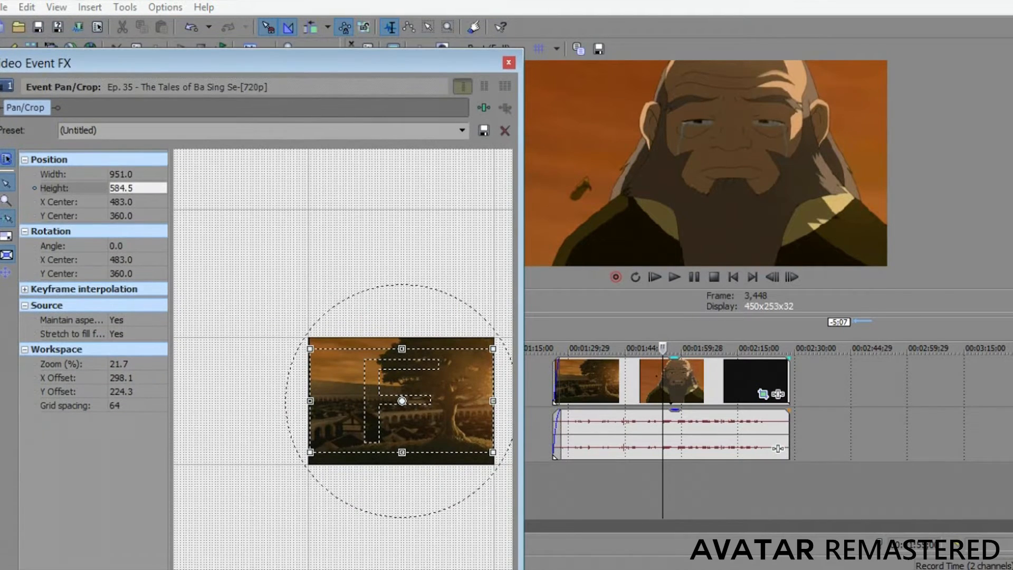
click(509, 63)
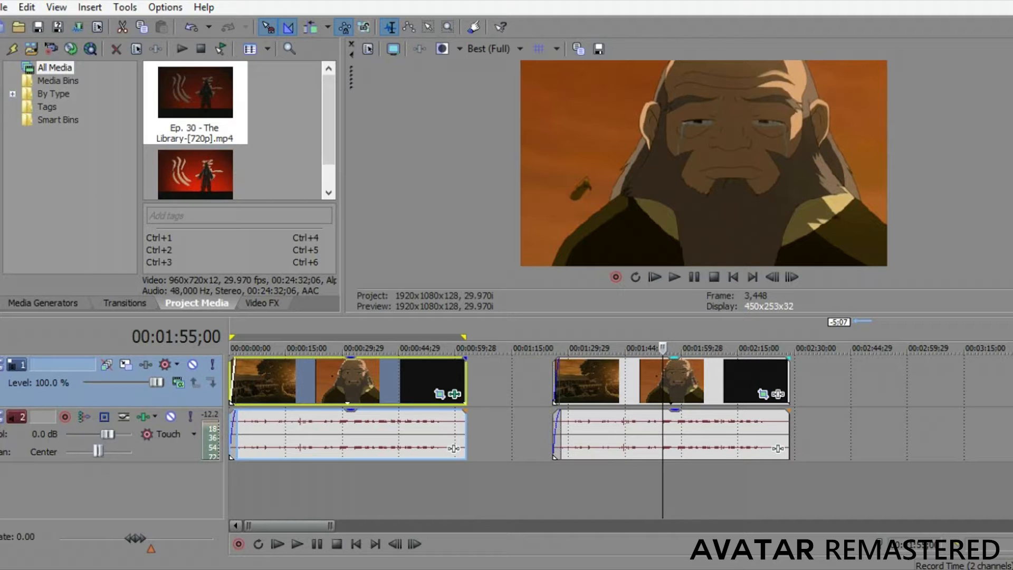
Apply the Unsharp Mask video effect to the second video clip.
click(262, 303)
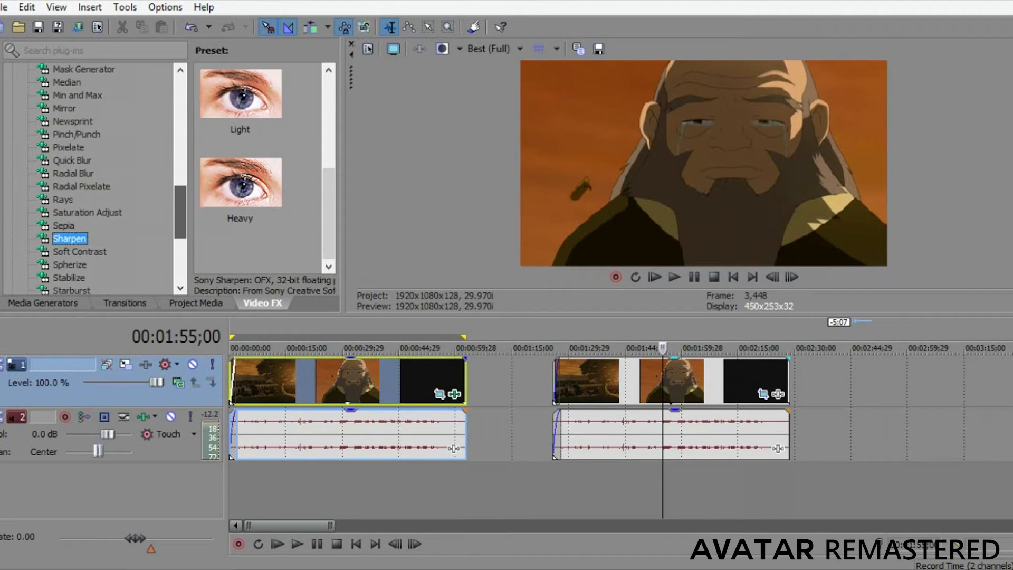
drag(181, 212, 180, 242)
click(80, 239)
click(69, 108)
drag(80, 239, 674, 382)
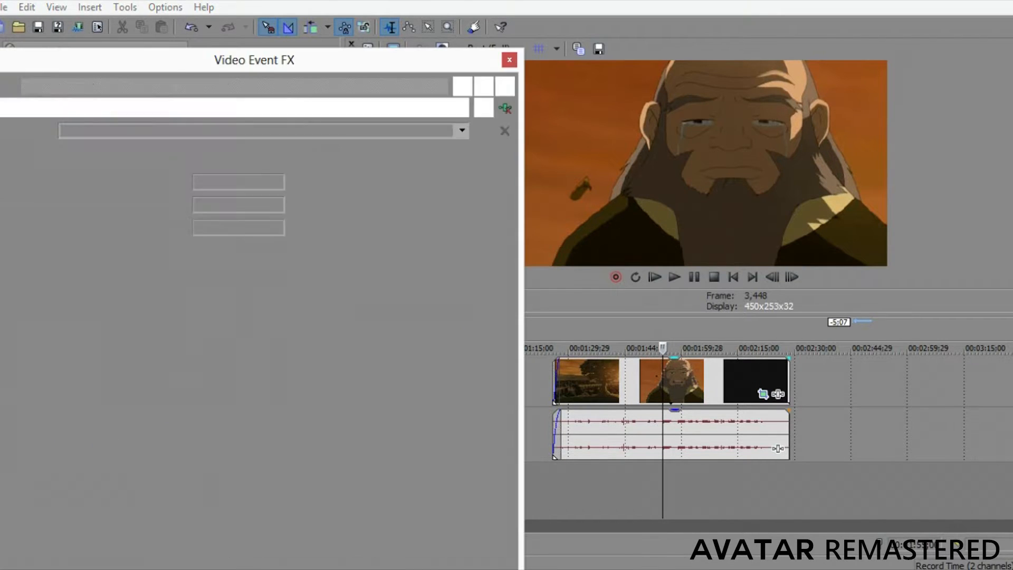
drag(238, 65, 230, 7)
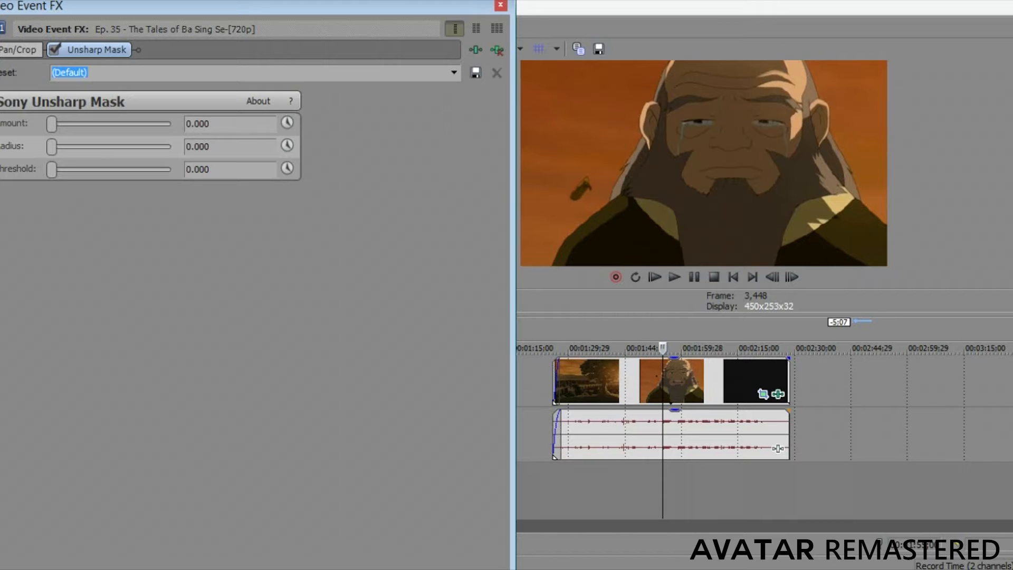
Set the Unsharp Mask radius to 0.200 and its amount to 0.100.
mouse_move(51, 147)
mouse_down()
mouse_move(74, 146)
mouse_move(66, 147)
mouse_up()
drag(210, 147, 194, 147)
text(2)
drag(51, 124, 79, 124)
drag(210, 123, 195, 124)
text(1)
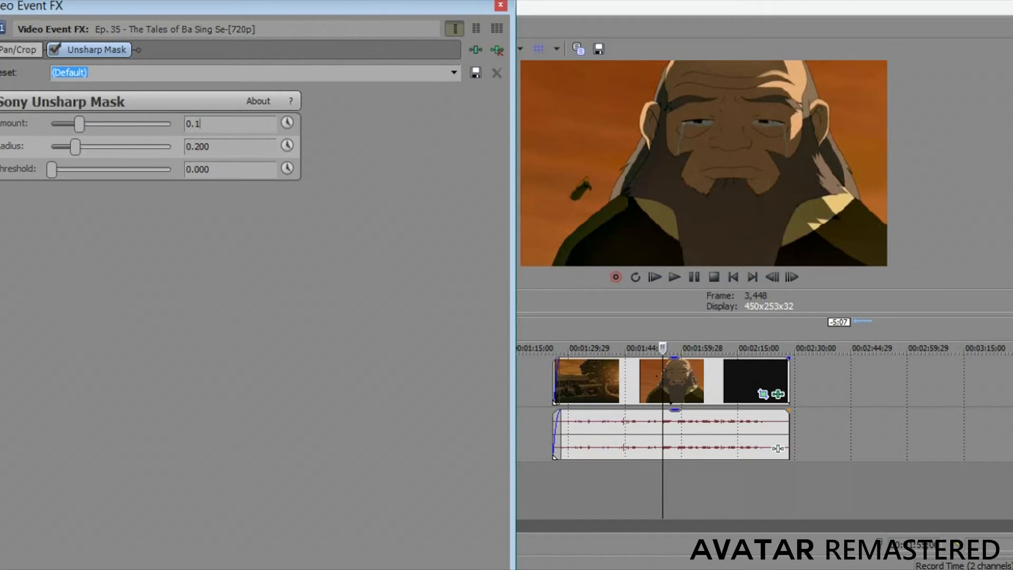
key(Return)
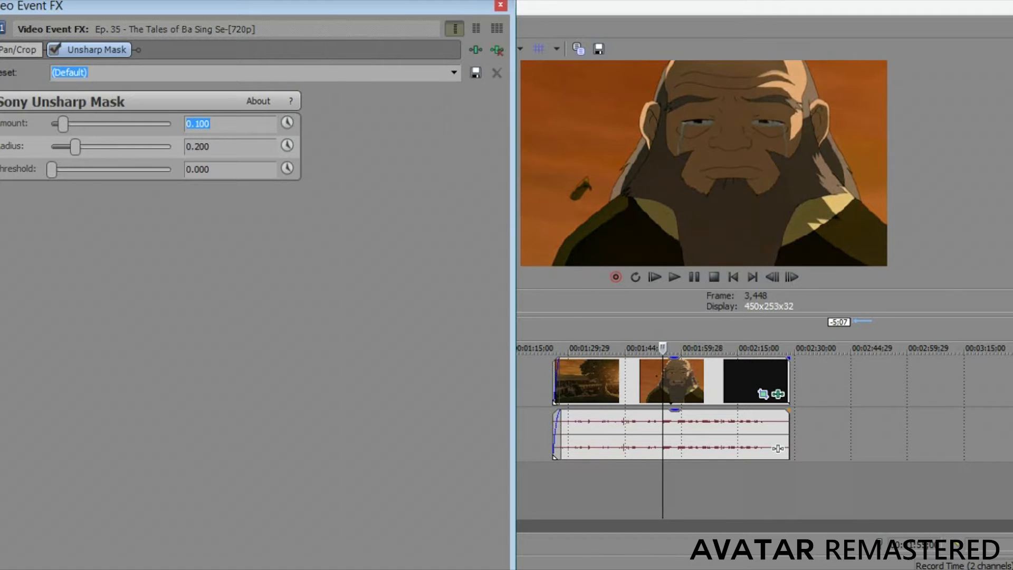
Compare the preview with Unsharp Mask switched off and on, leave it enabled, and close the effect settings.
click(55, 50)
click(54, 50)
click(55, 50)
click(54, 50)
click(54, 50)
click(55, 50)
click(55, 50)
click(54, 50)
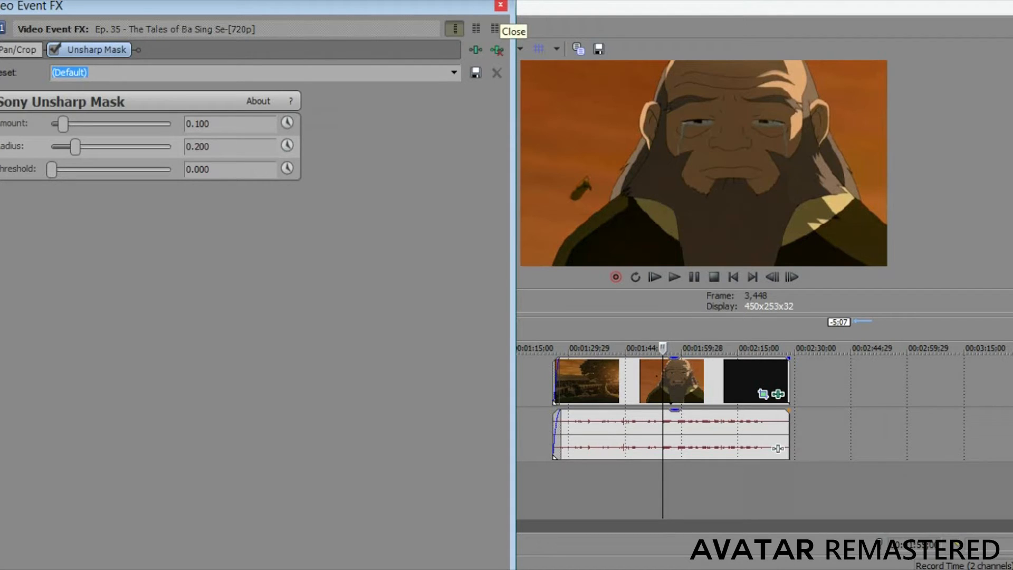
click(500, 5)
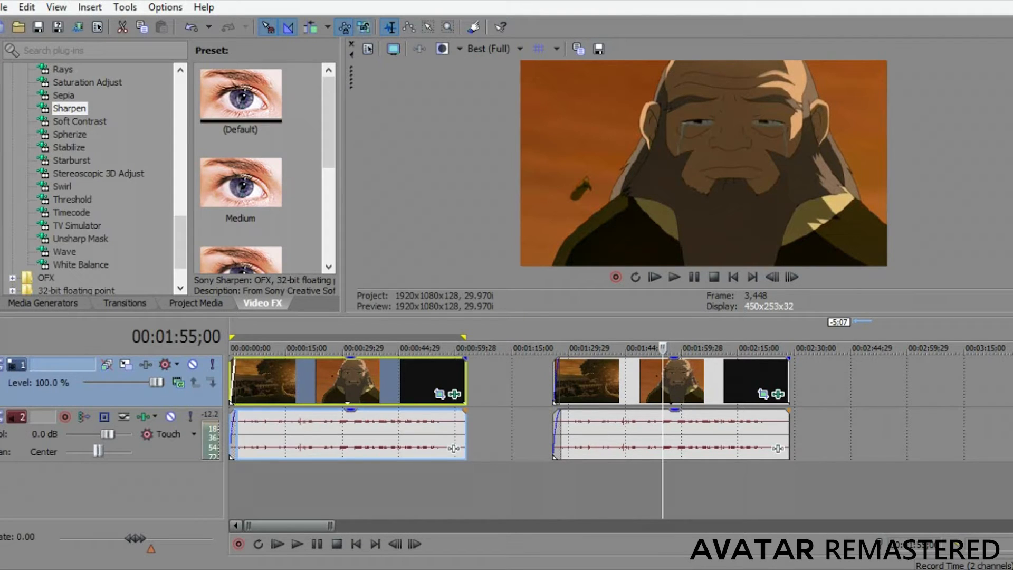
Apply the Fill Light video effect to the second clip, set its strength to 10 and hue to 0, and close the effect settings.
drag(181, 243, 181, 146)
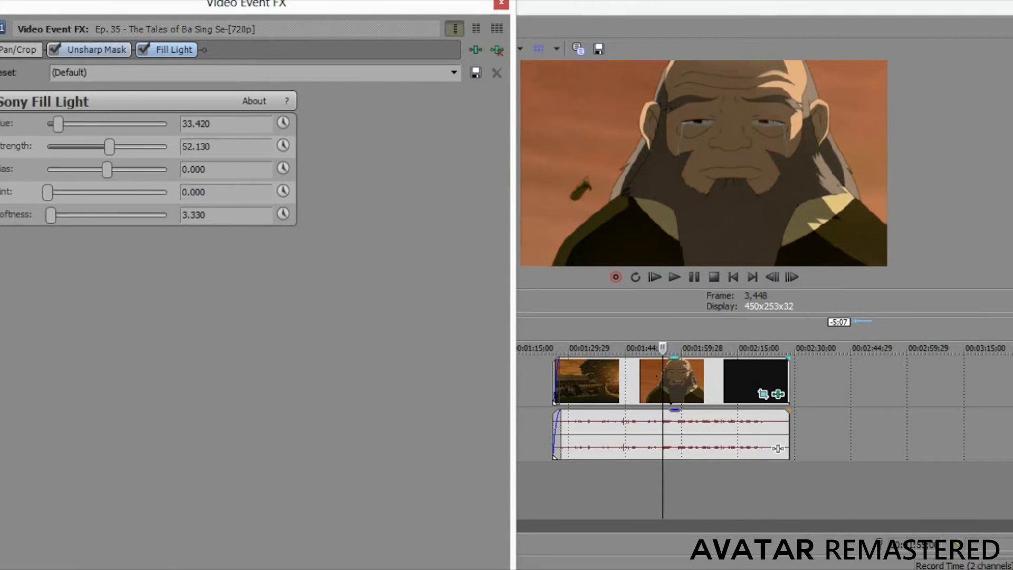
mouse_move(247, 3)
mouse_down()
mouse_move(317, 16)
mouse_move(342, 5)
mouse_move(255, 4)
mouse_up()
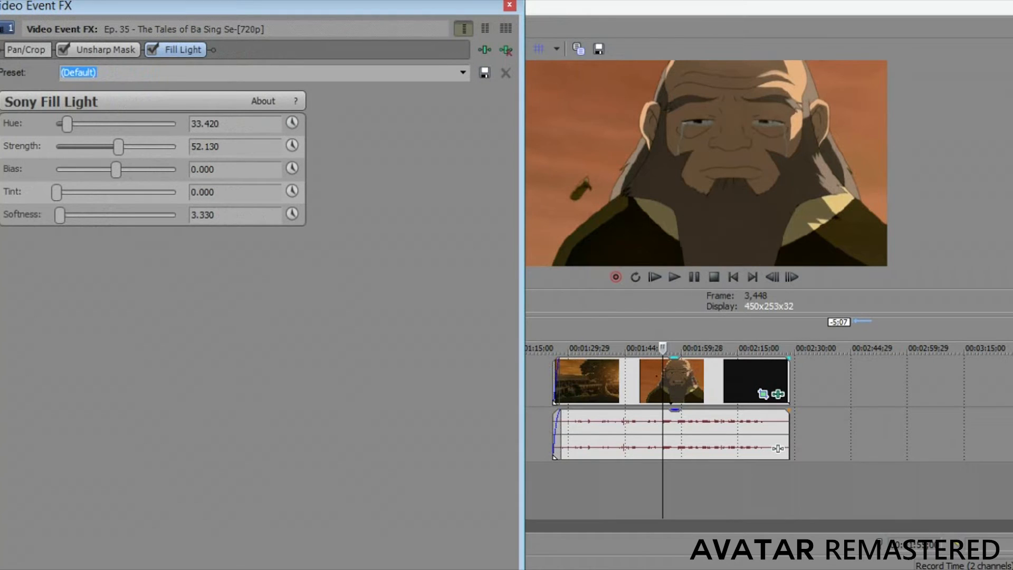
double_click(205, 147)
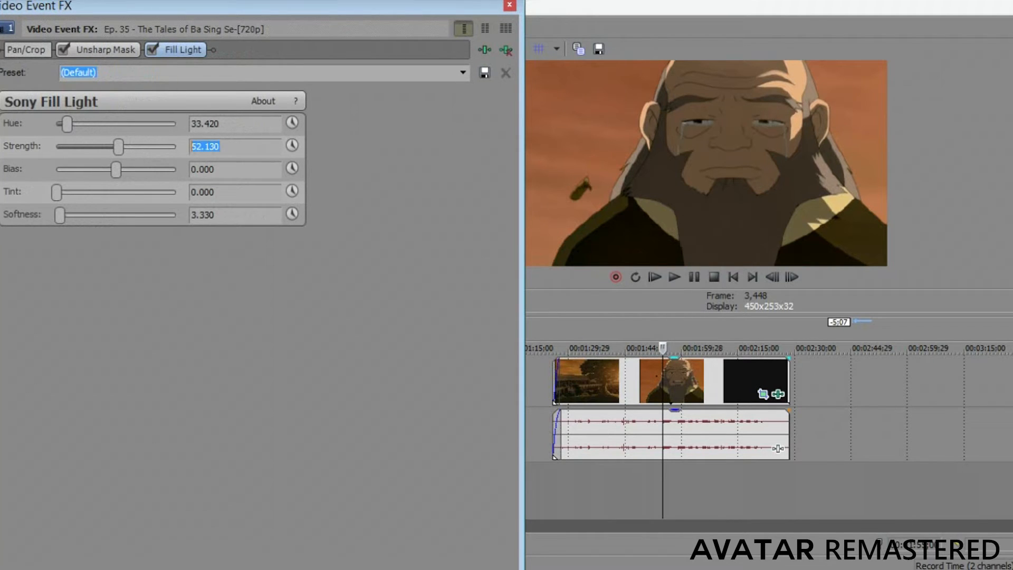
text(10)
key(Return)
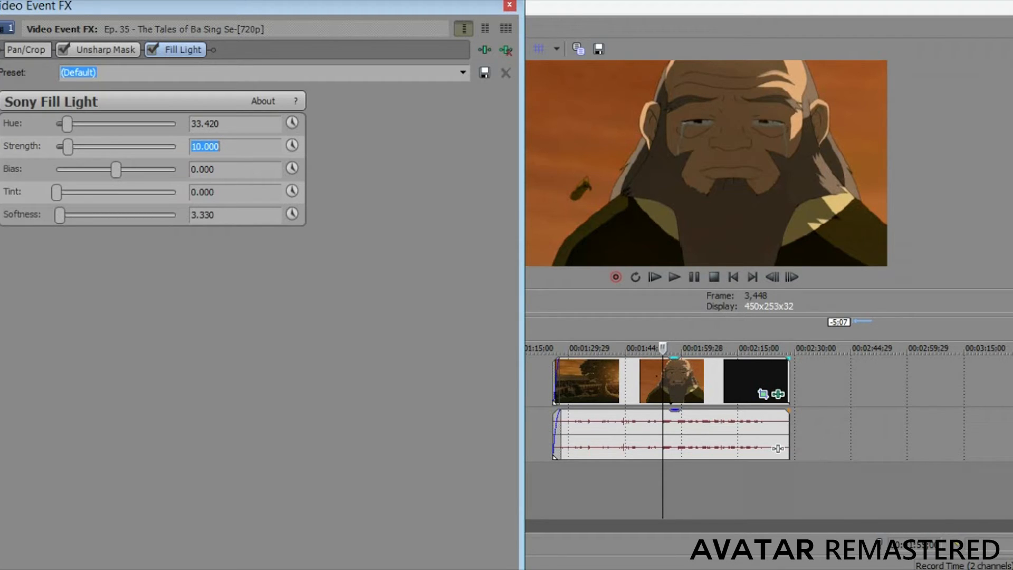
drag(67, 124, 56, 124)
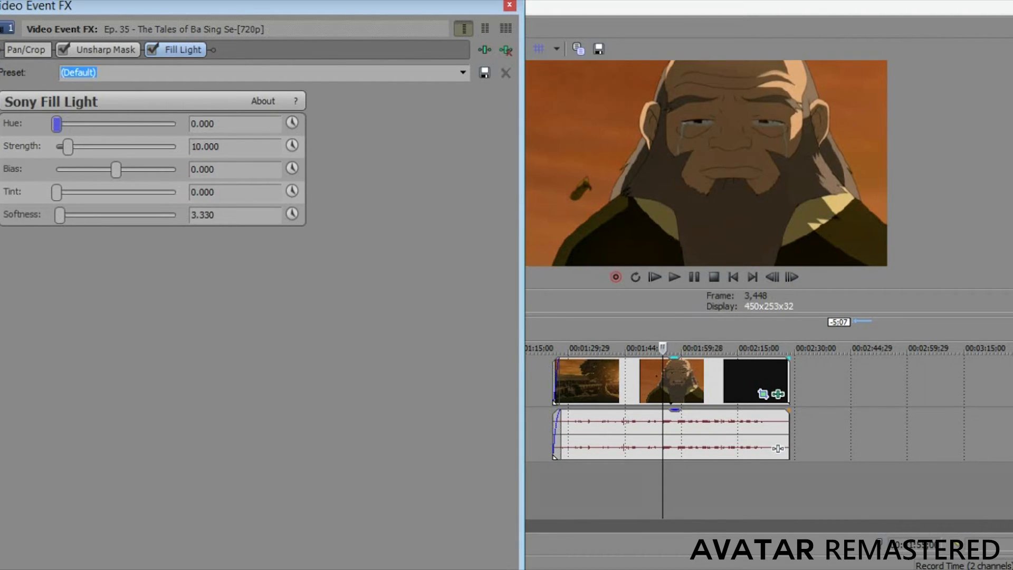
click(509, 5)
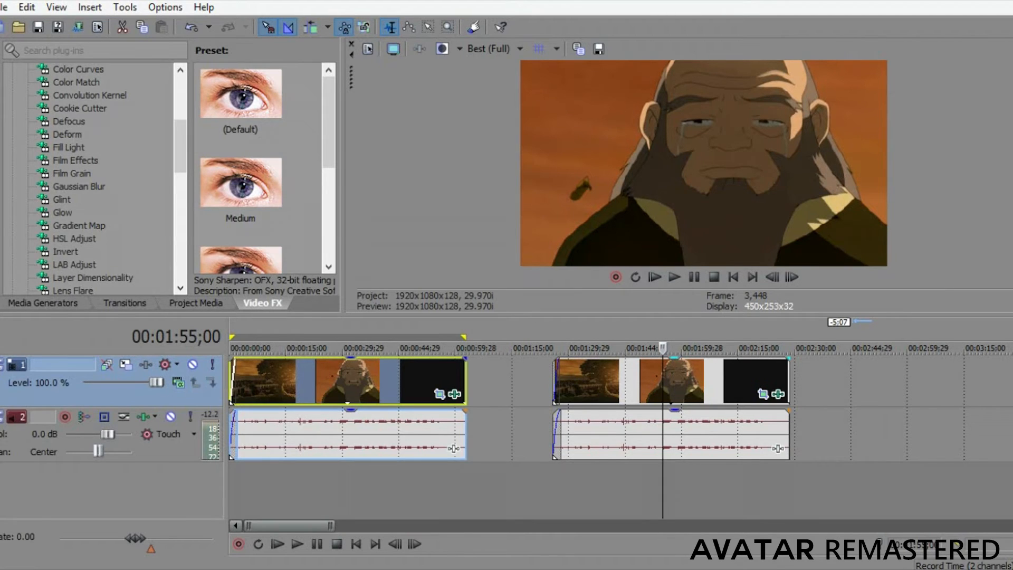
Apply the Sharpen video effect with its default preset to the second video clip.
scroll(114, 179, down, 4)
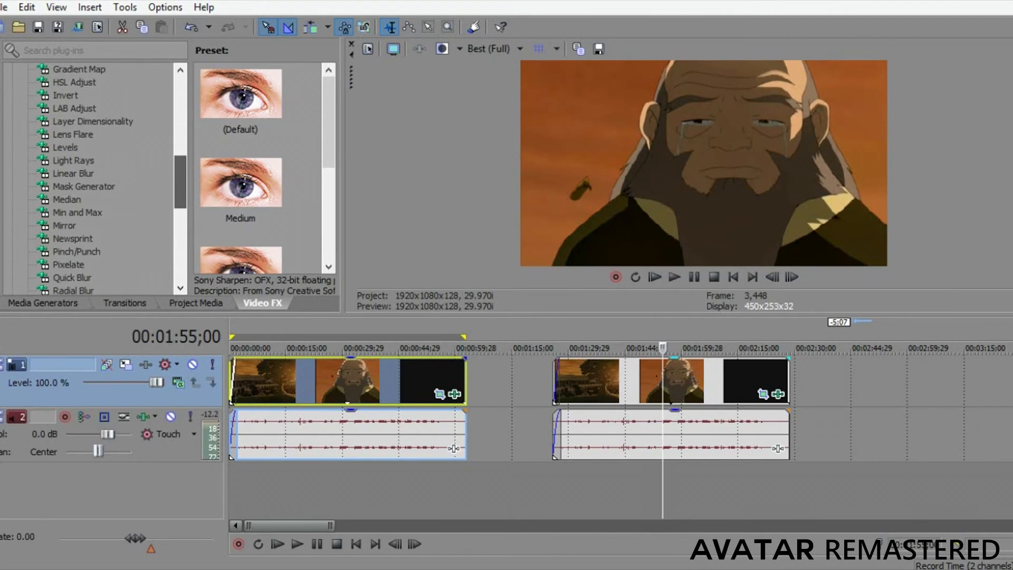
scroll(90, 180, down, 4)
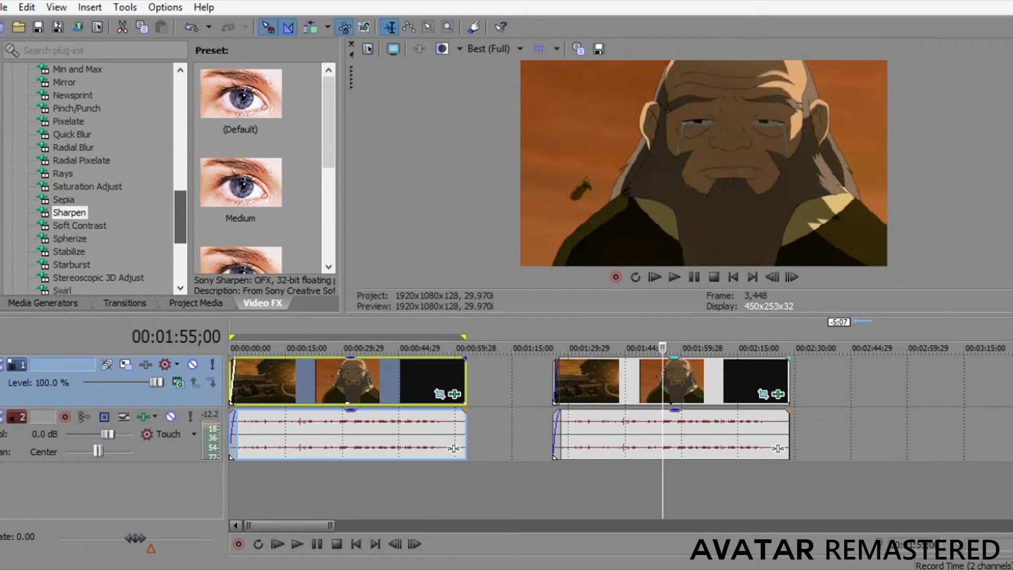
scroll(90, 179, down, 1)
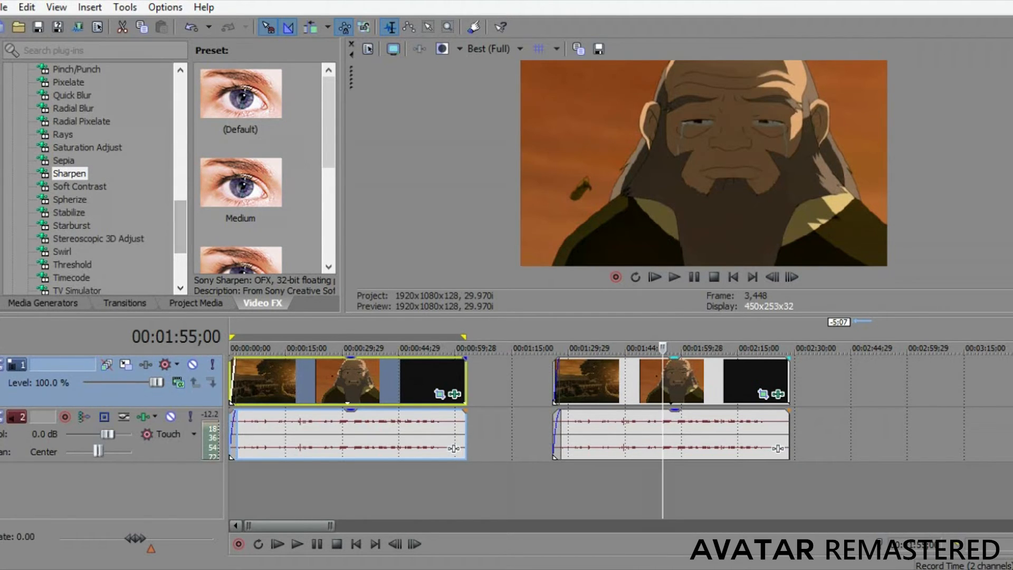
click(69, 174)
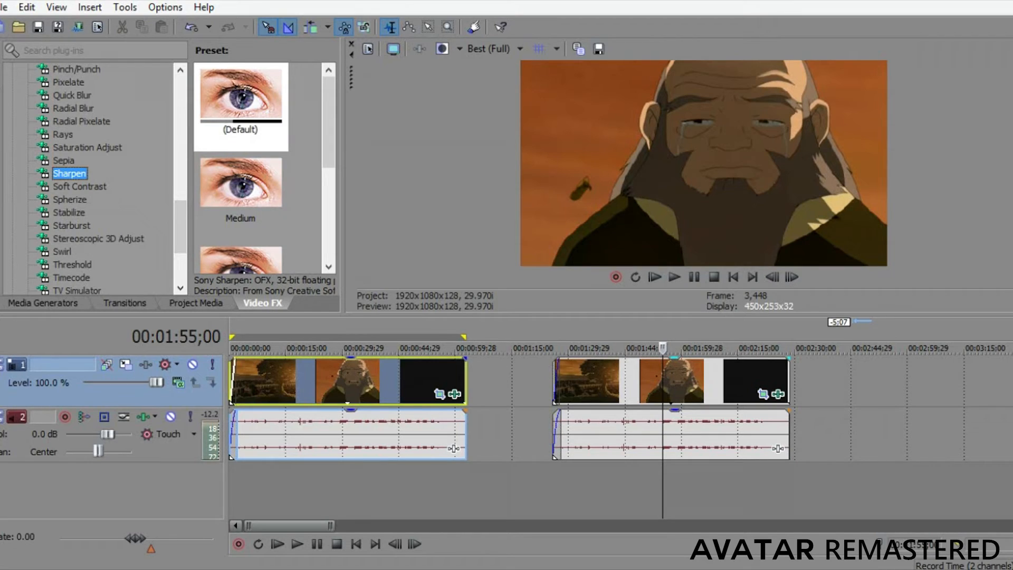
drag(241, 98, 348, 381)
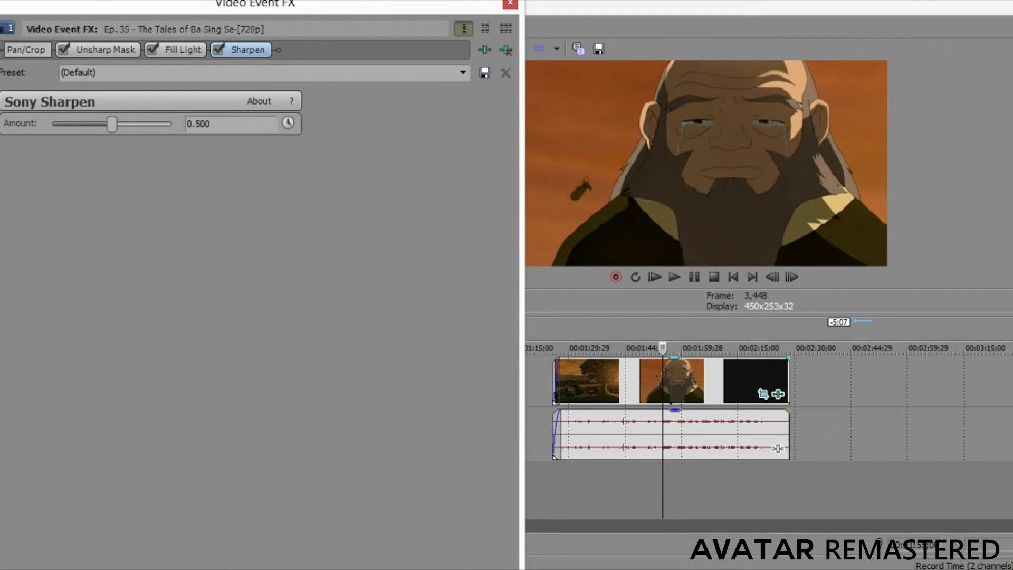
Set the Sharpen effect's amount to 0.800.
key(BackSpace)
text(8)
key(Return)
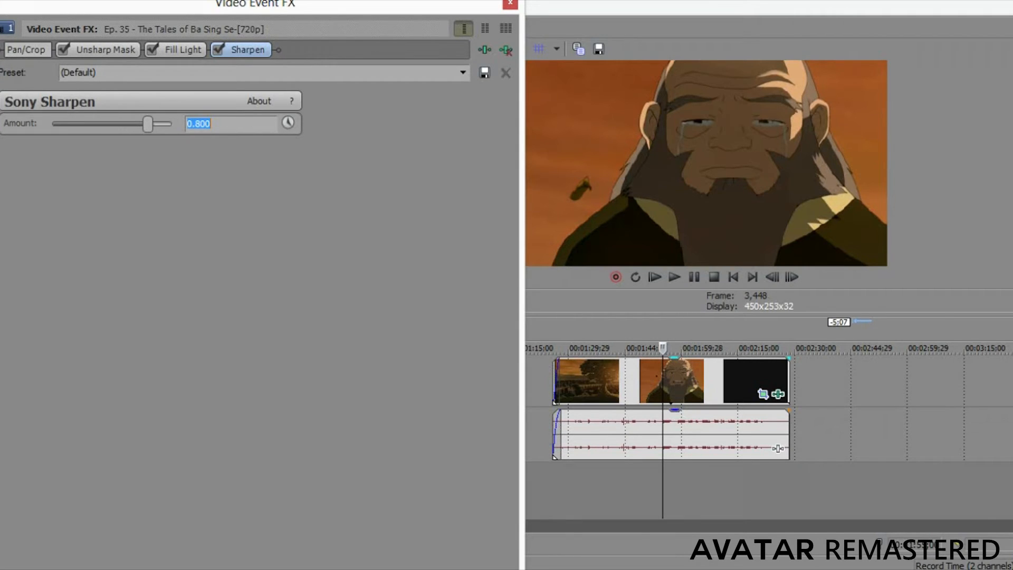
Compare the preview with Sharpen switched off and on, leaving the effect enabled.
click(218, 50)
click(218, 50)
click(218, 50)
click(218, 50)
click(218, 49)
click(218, 50)
click(218, 49)
click(218, 49)
Review the Fill Light, Unsharp Mask and Sharpen settings of the second clip and close the effect settings.
mouse_move(255, 3)
mouse_down()
mouse_move(245, 137)
mouse_move(228, 129)
mouse_move(263, 12)
mouse_move(259, 30)
mouse_move(249, 13)
mouse_up()
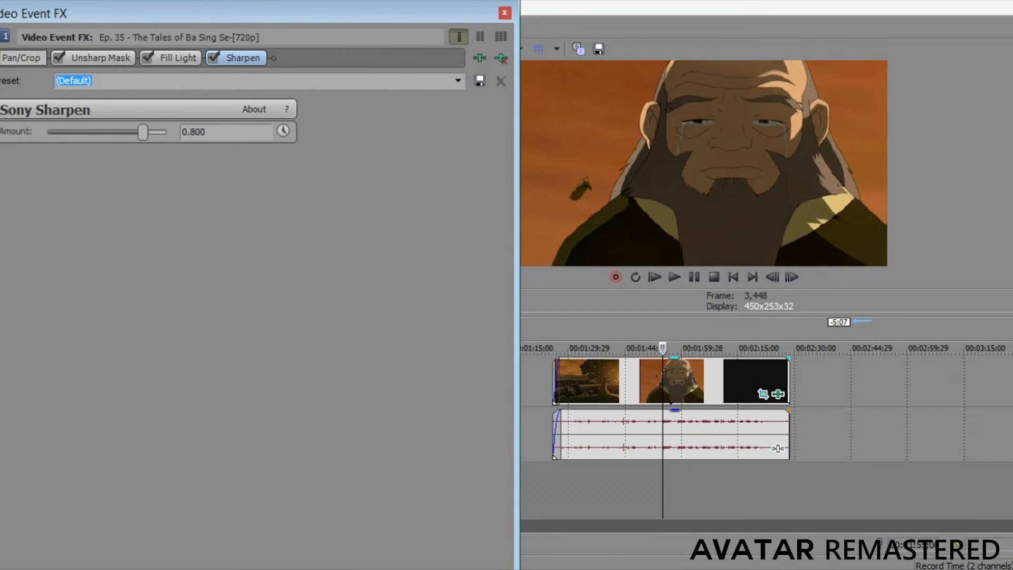
click(177, 58)
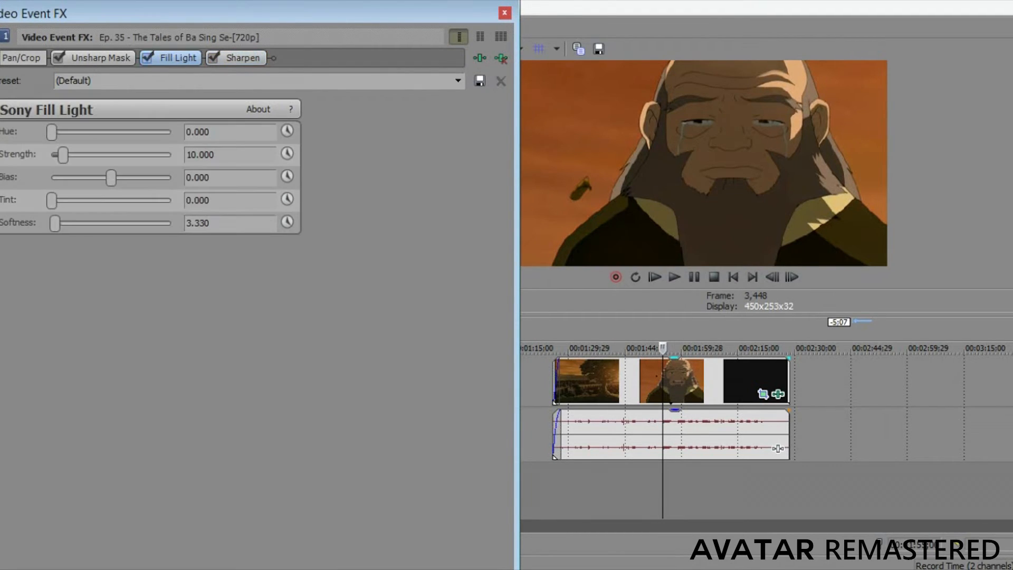
click(101, 58)
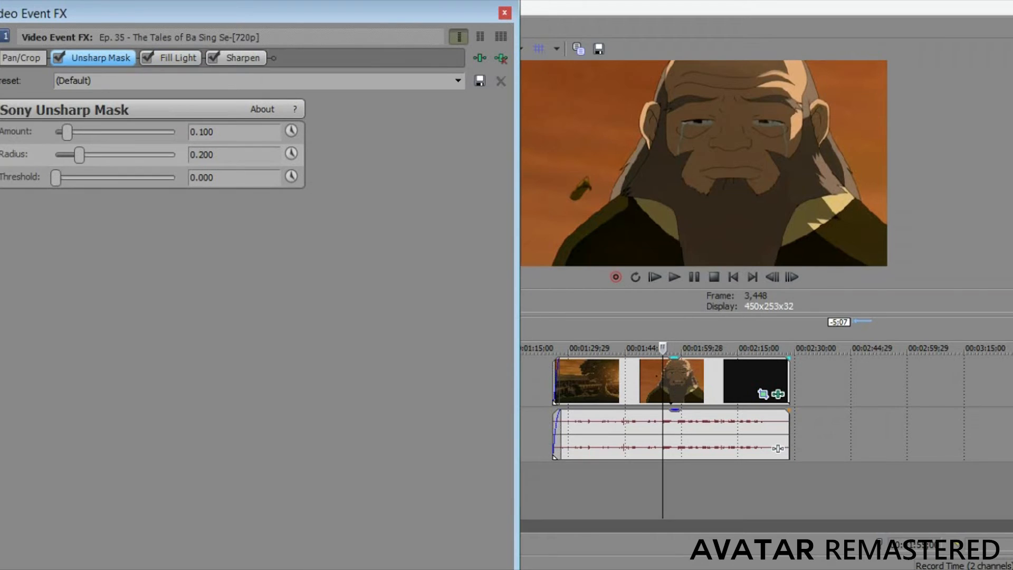
click(176, 58)
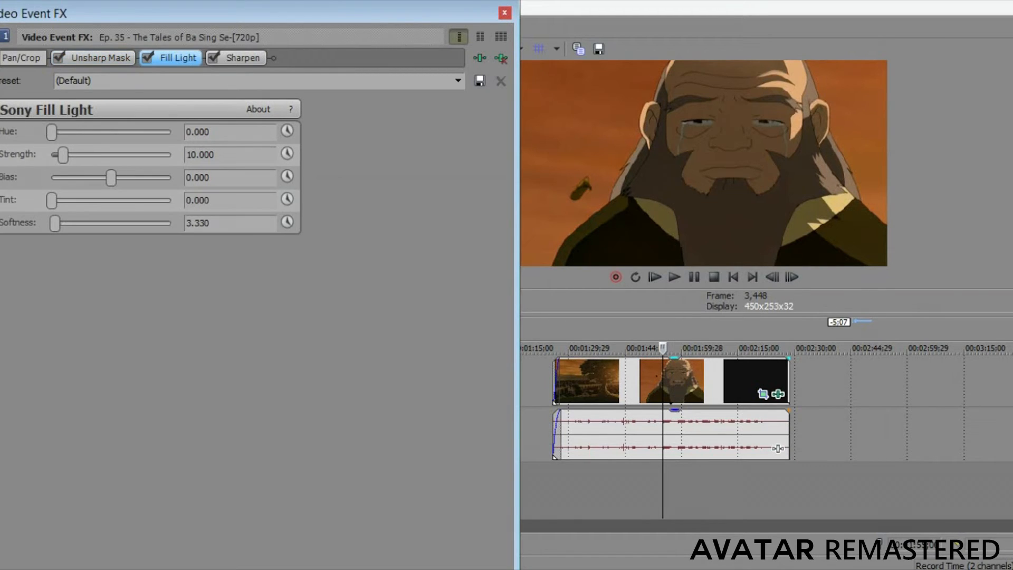
click(243, 58)
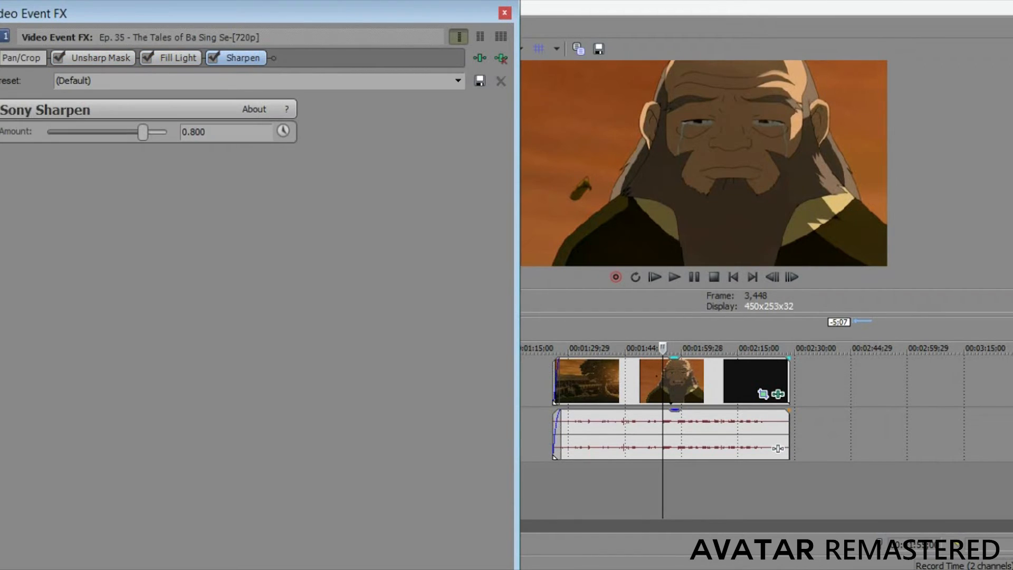
click(100, 58)
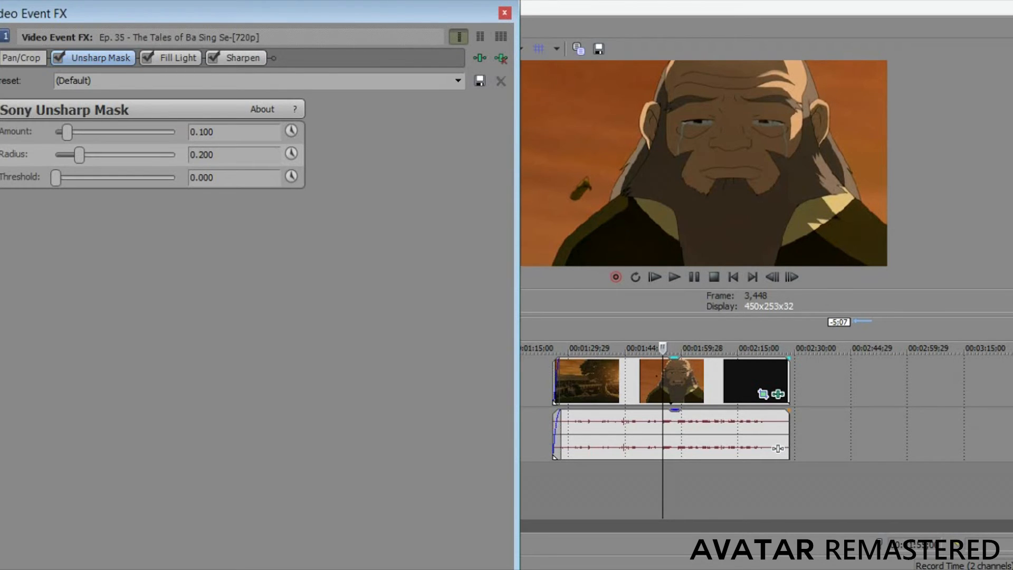
click(504, 13)
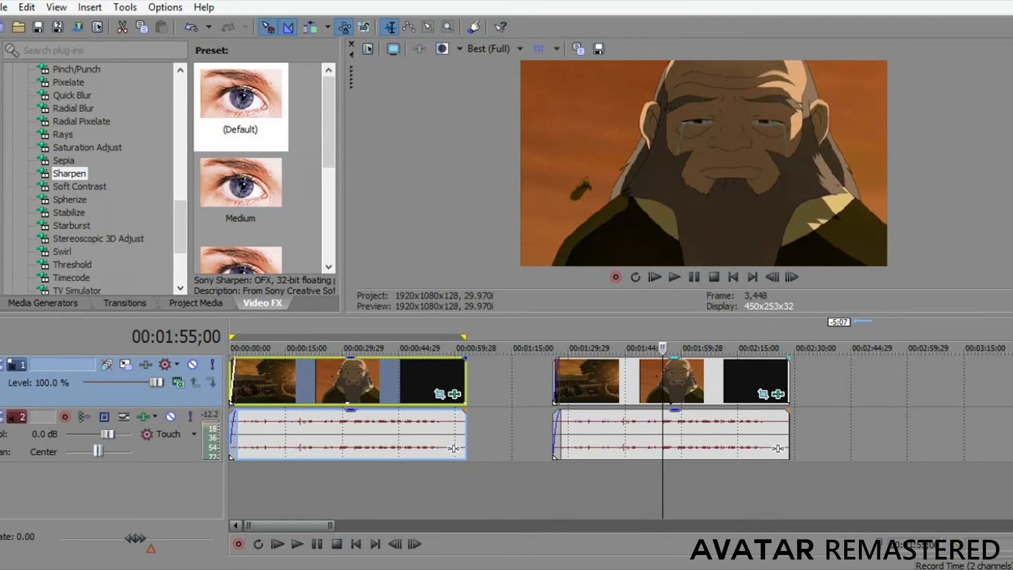
Compare matching frames of the first and second clips in the preview at around 31 seconds and 2:01.
click(348, 348)
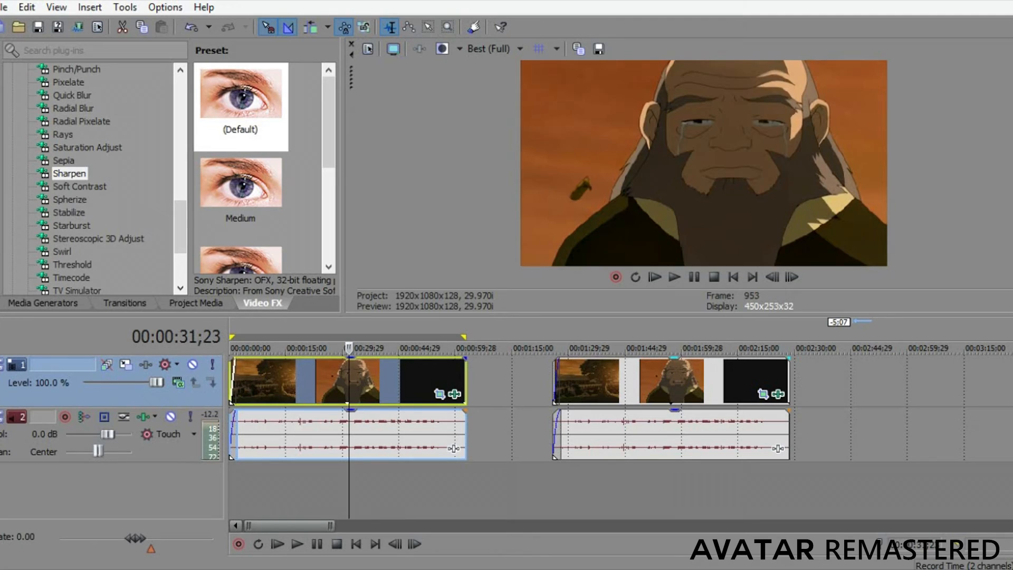
click(686, 348)
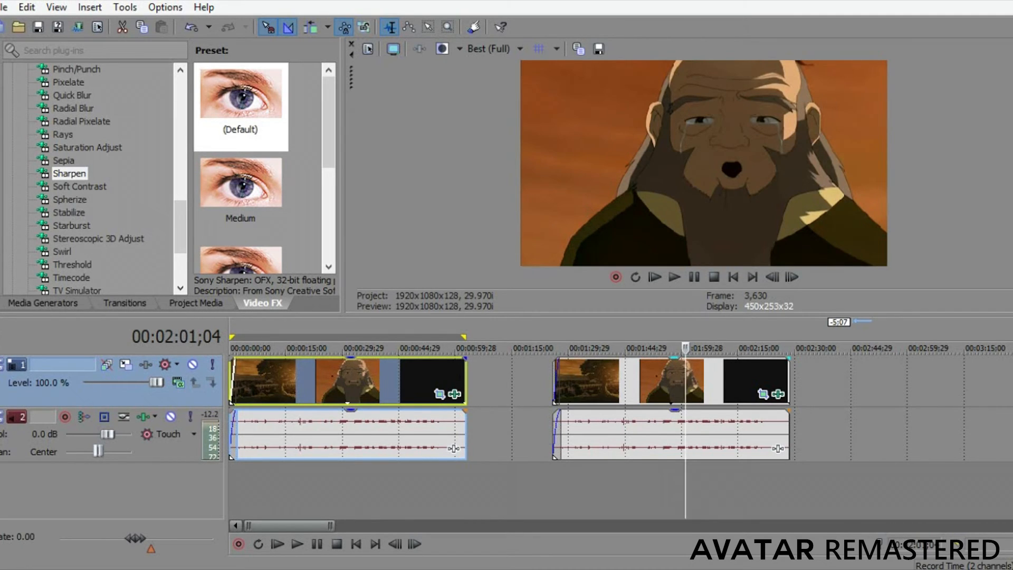
click(348, 348)
click(686, 348)
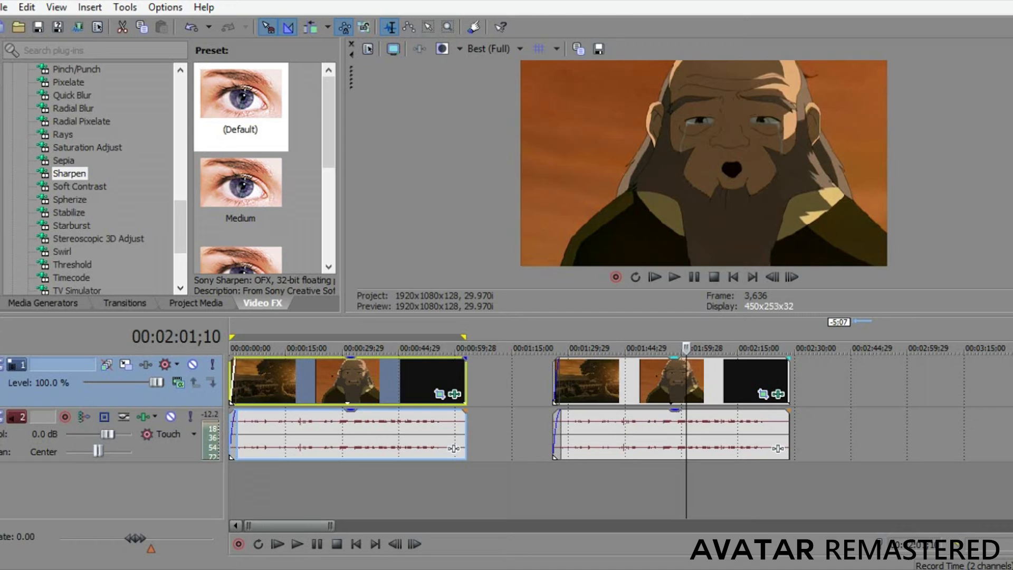
click(348, 348)
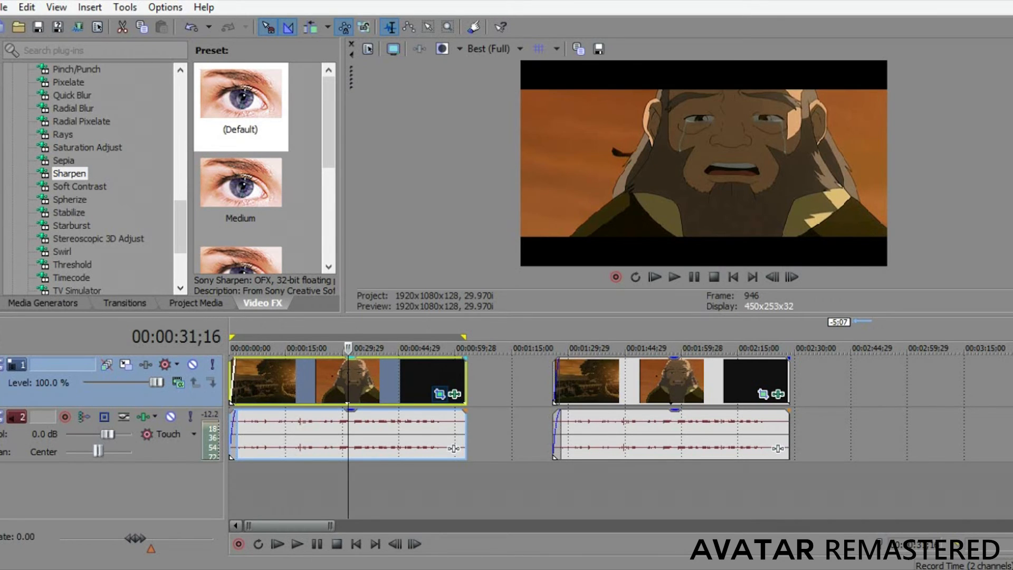
Examine the crop frame's height in the first clip's Pan/Crop settings and close them.
click(441, 394)
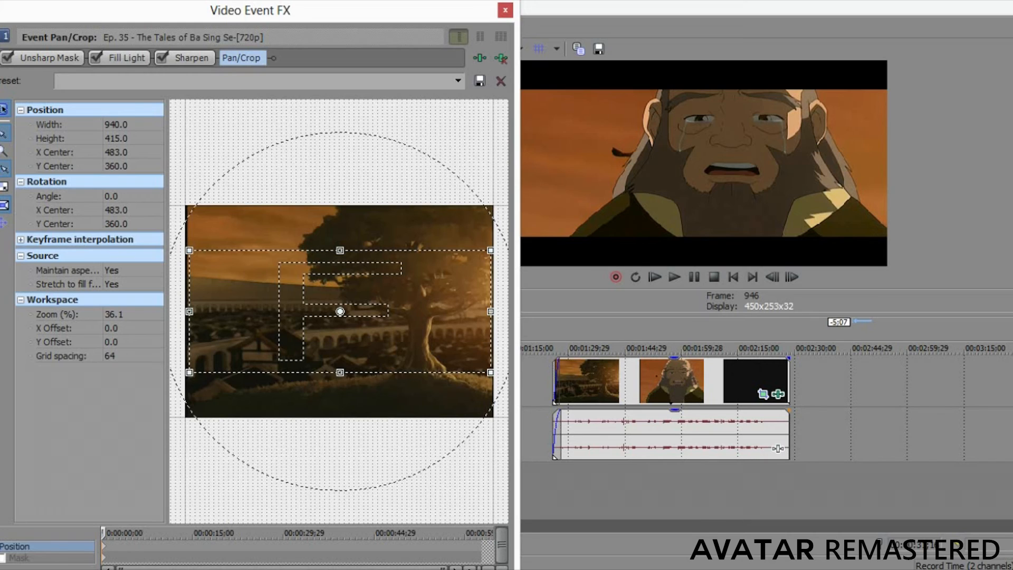
click(117, 138)
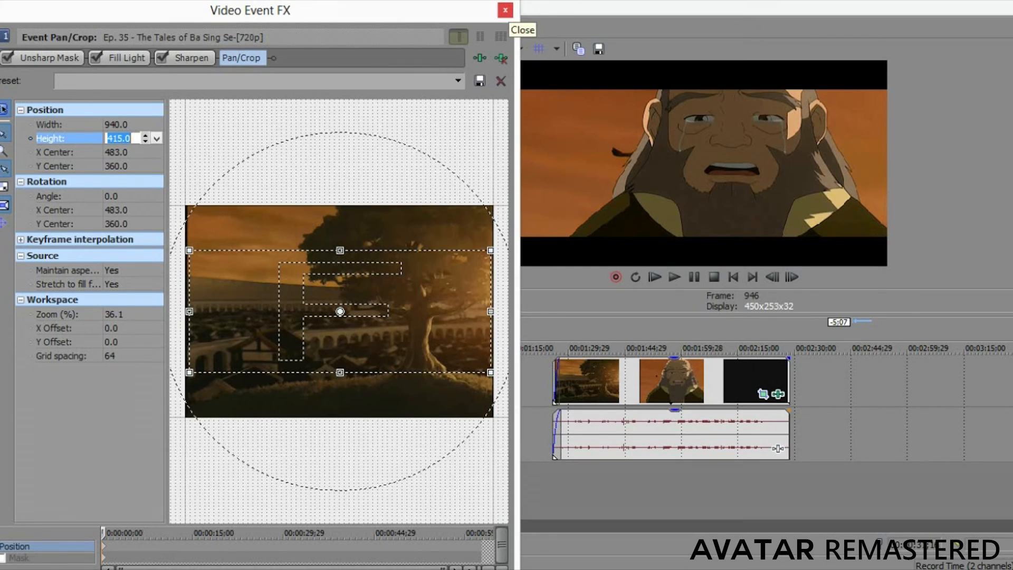
click(505, 11)
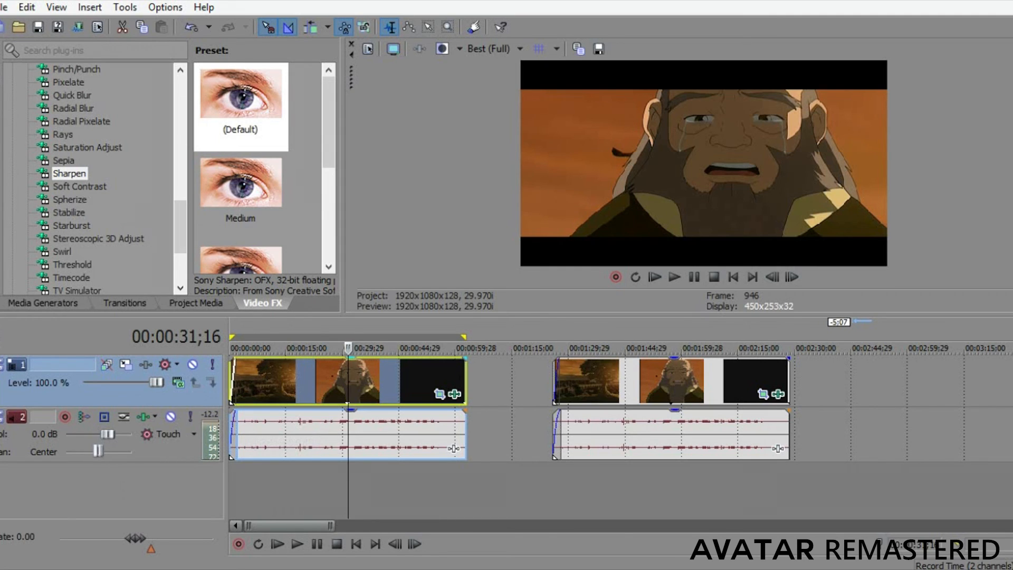
Compare the letterboxed first clip with the full-frame second clip by alternating the playhead between their crying-face scenes.
click(681, 348)
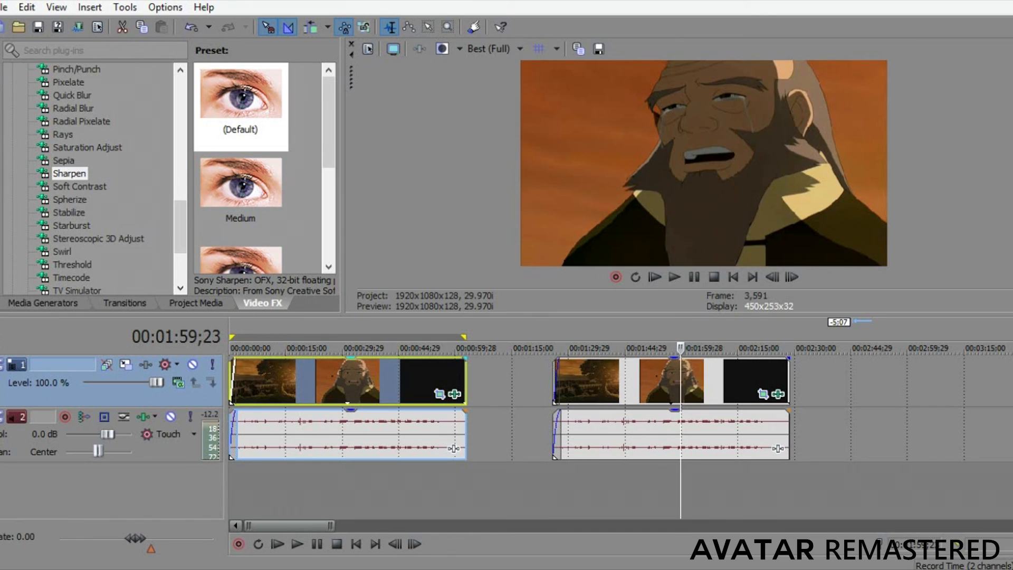
click(341, 348)
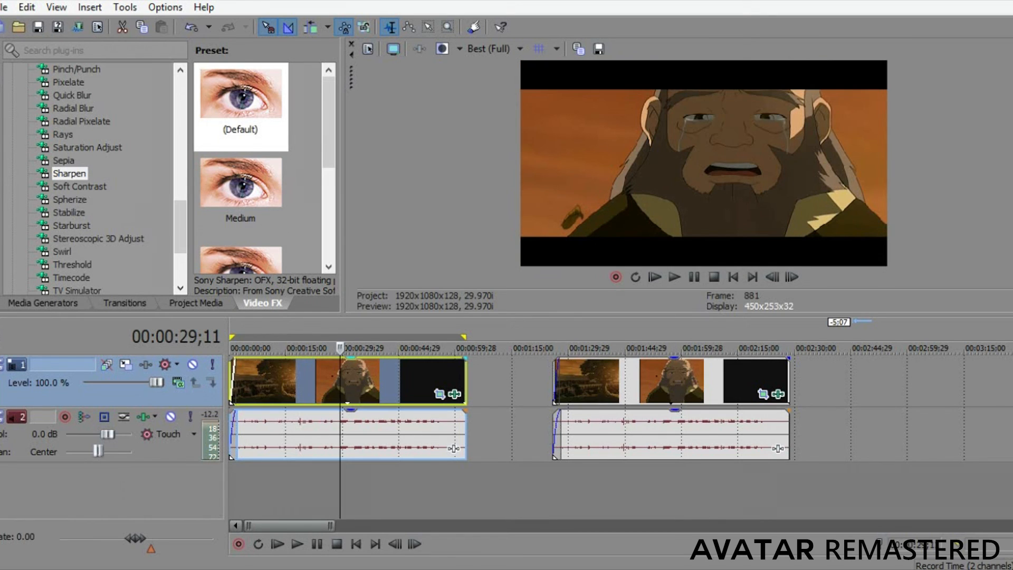
click(684, 348)
click(346, 348)
click(679, 349)
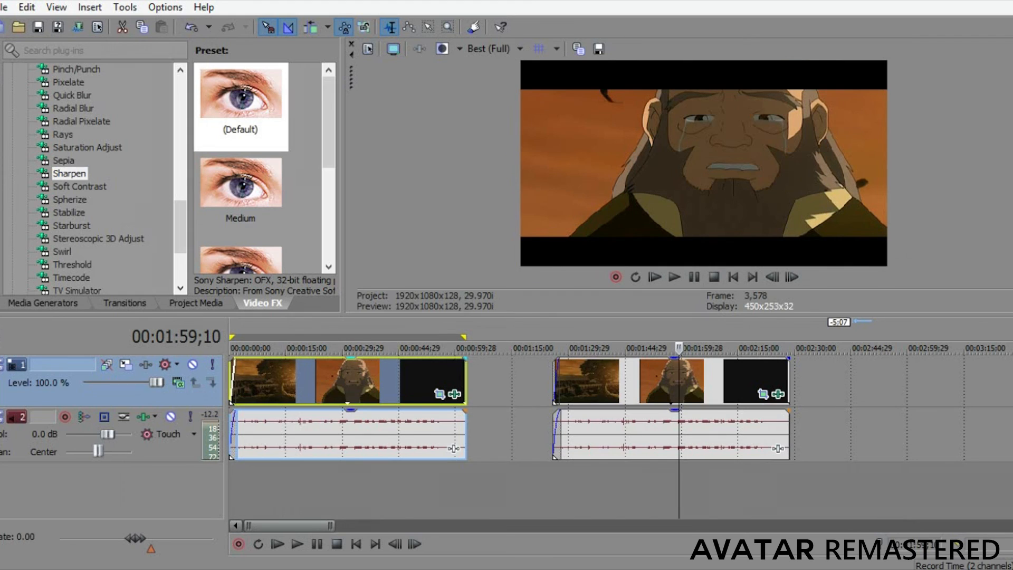
click(339, 348)
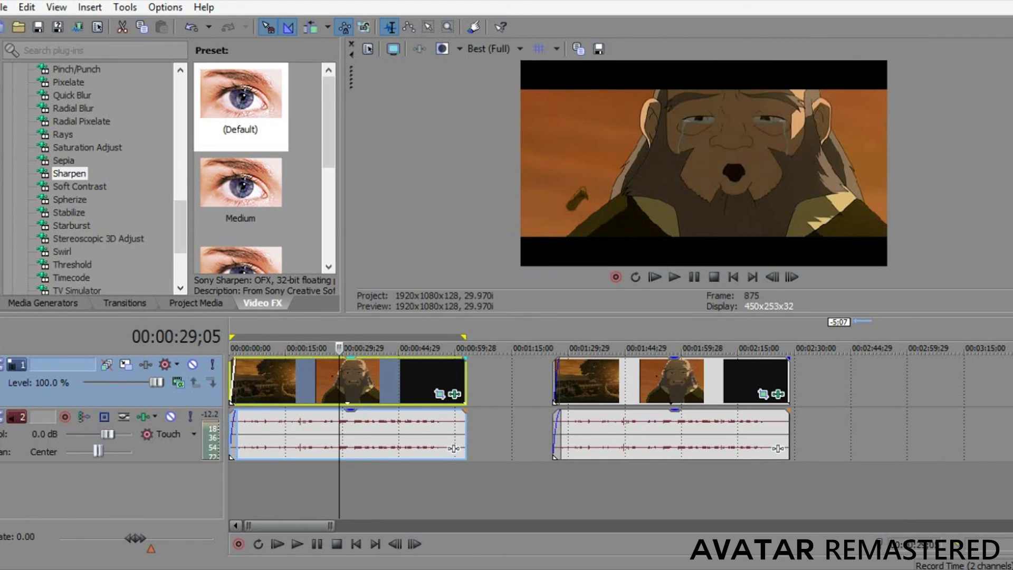
click(686, 348)
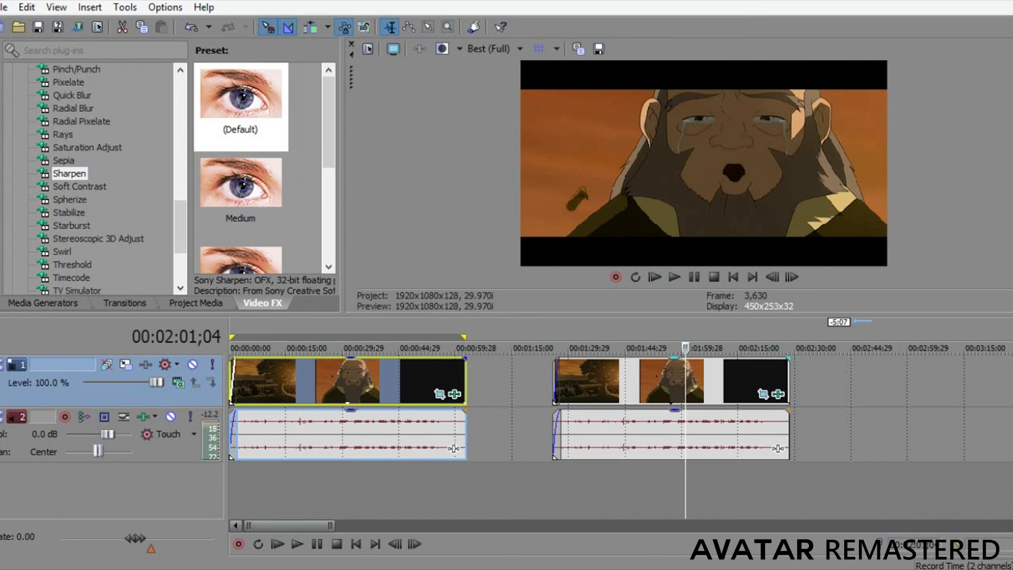